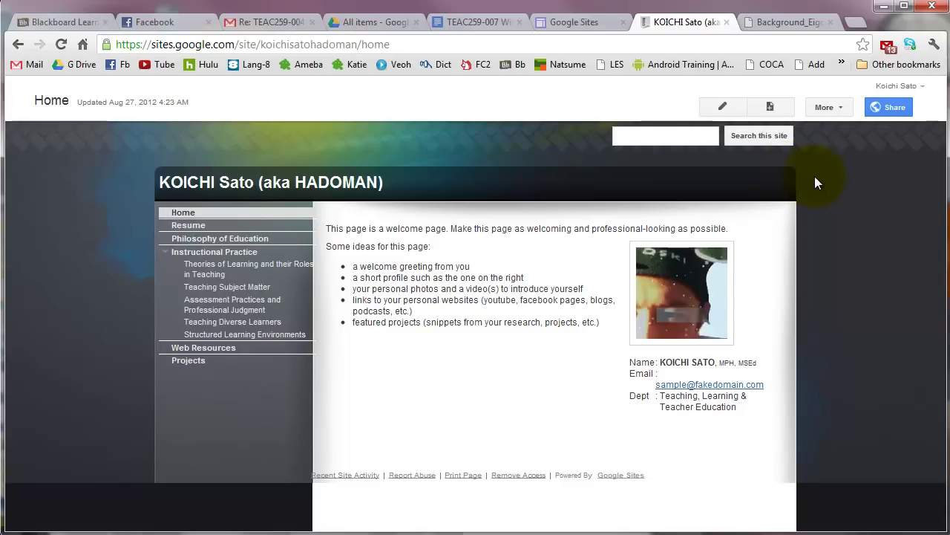
Step: Open the Colors and Fonts settings in the site's management area
left_click(828, 113)
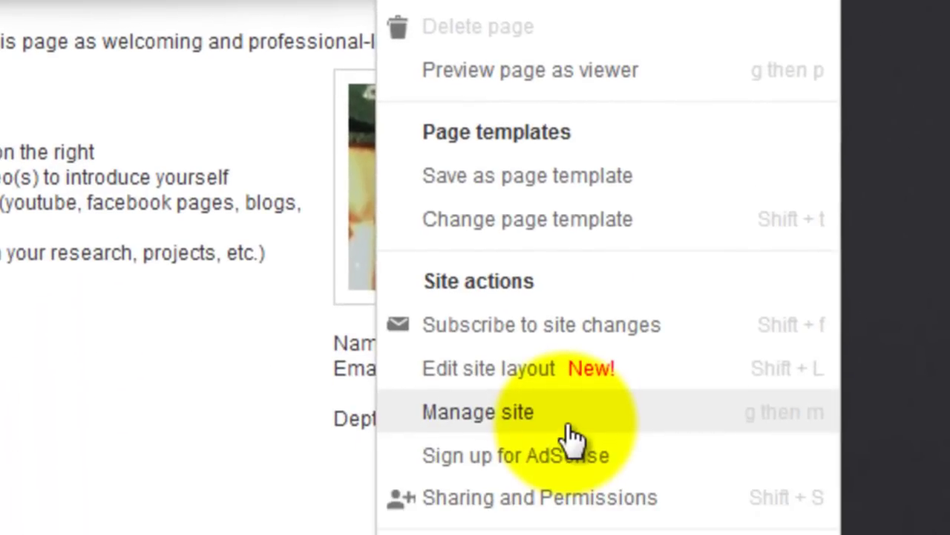
left_click(569, 429)
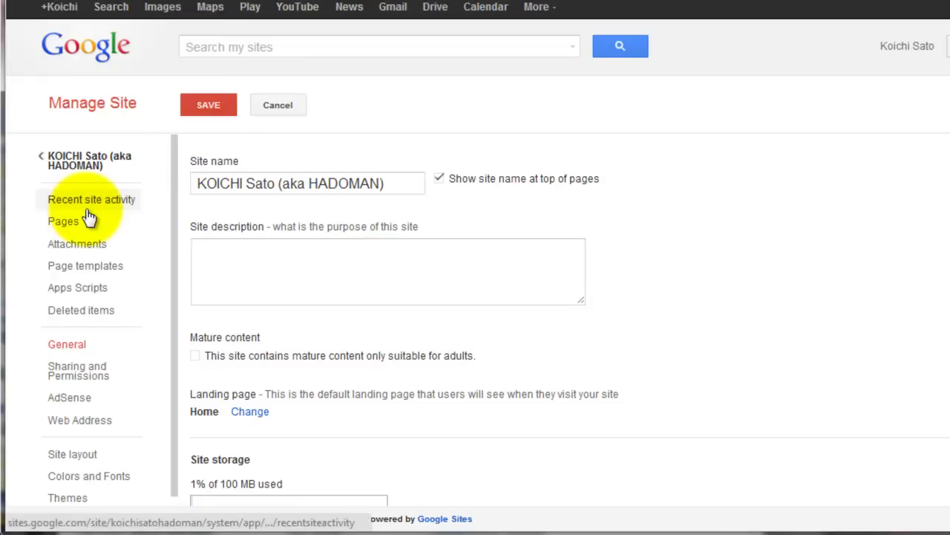
scroll(89, 221, "down", 1)
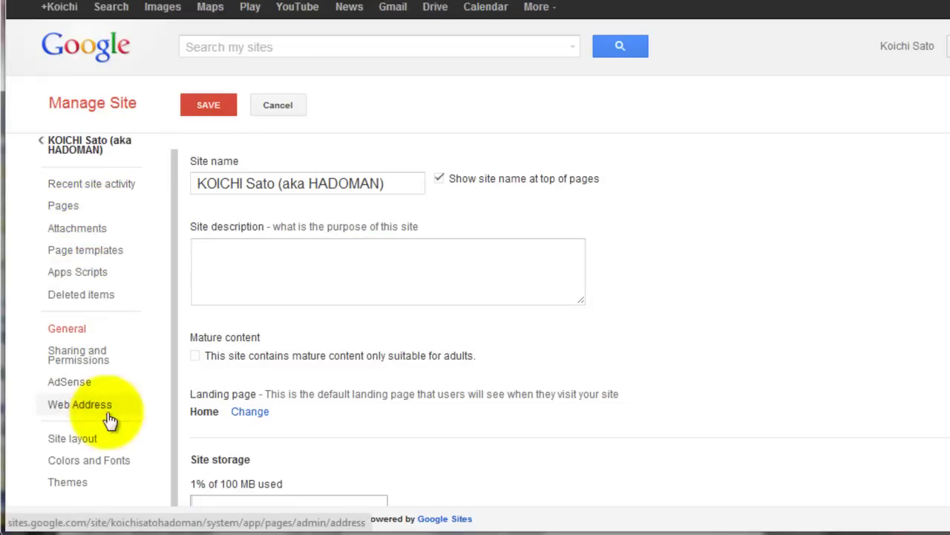
left_click(104, 463)
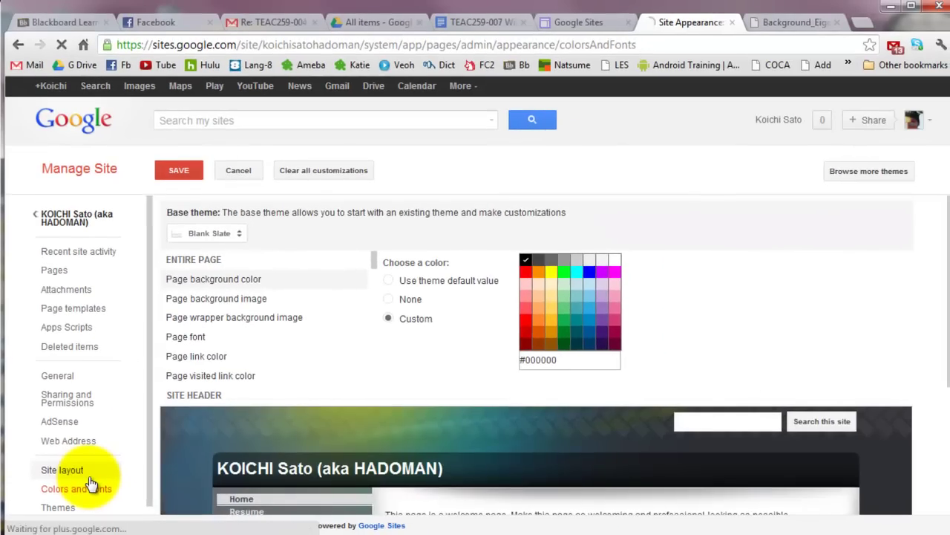
scroll(403, 393, "down", 3)
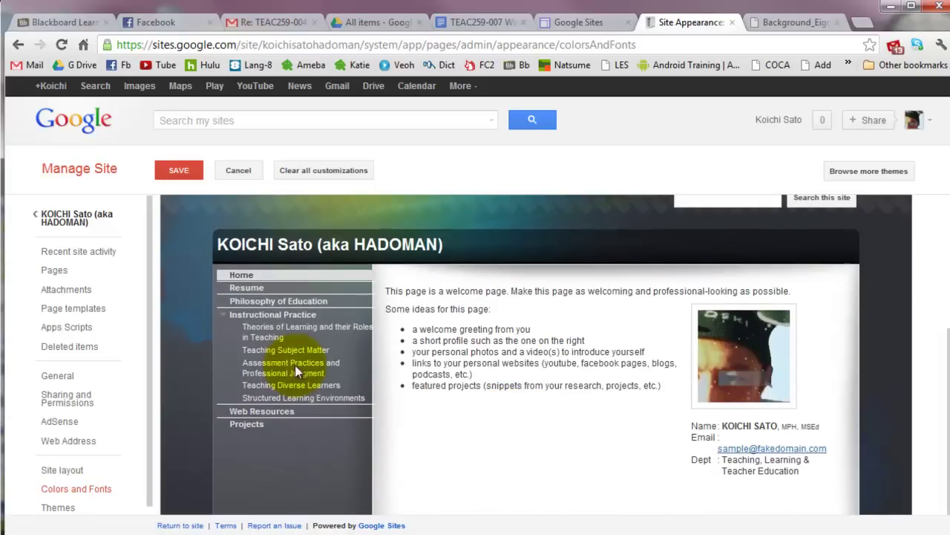
scroll(297, 399, "up", 3)
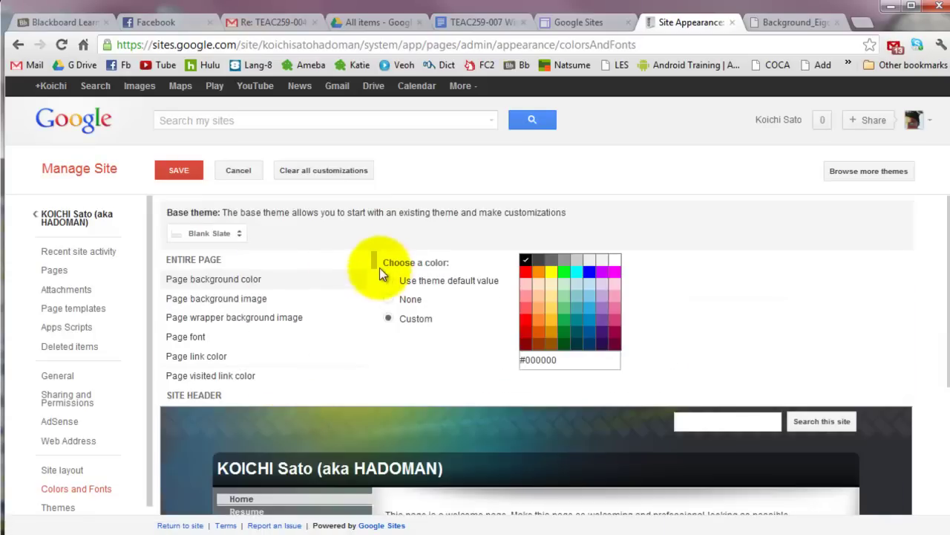
Step: Open the page wrapper background image options and examine the wrapper background in the site preview
mouse_move(376, 260)
left_mouse_down()
mouse_move(374, 391)
mouse_move(375, 243)
left_mouse_up()
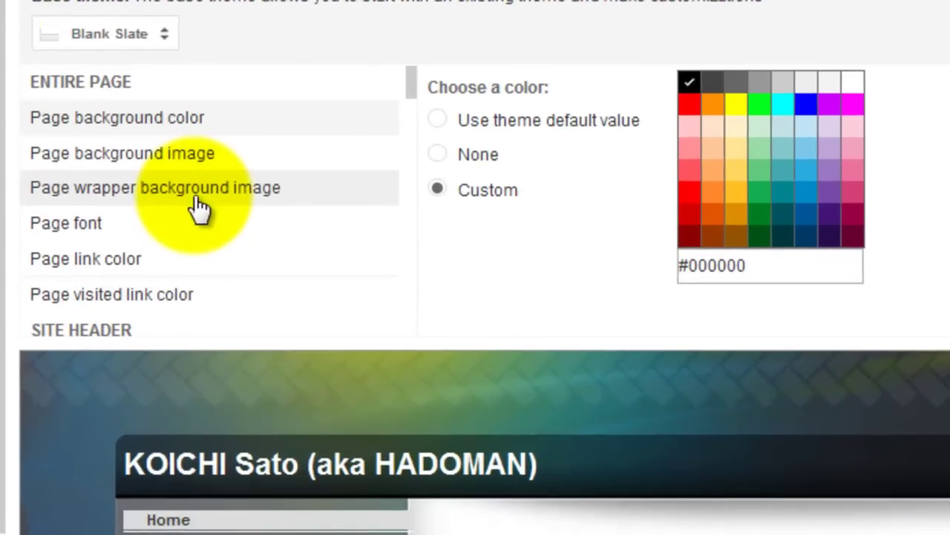
left_click(197, 201)
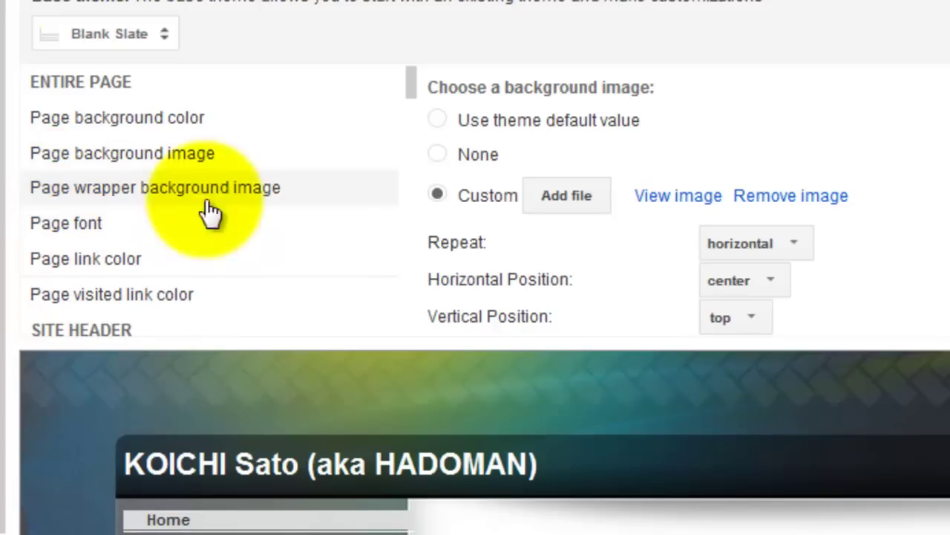
scroll(251, 404, "down", 3)
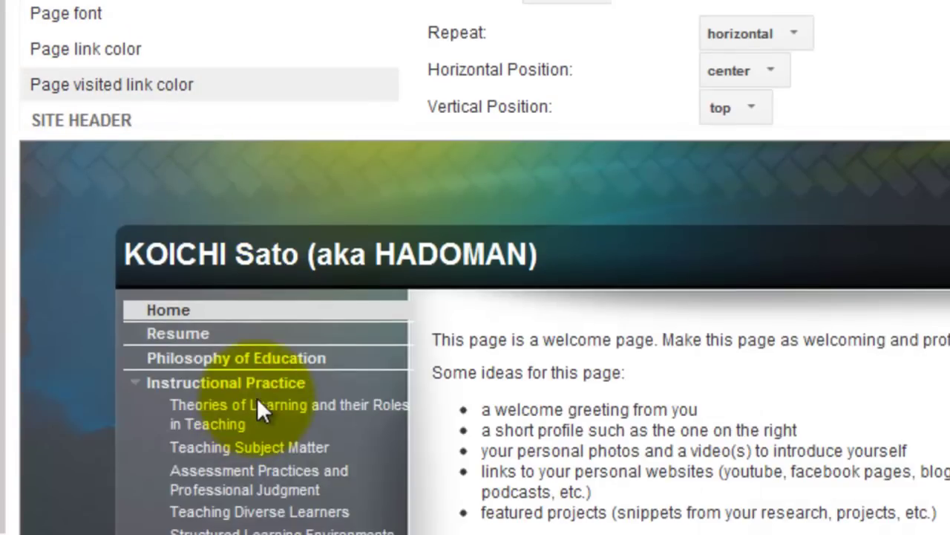
scroll(687, 240, "up", 3)
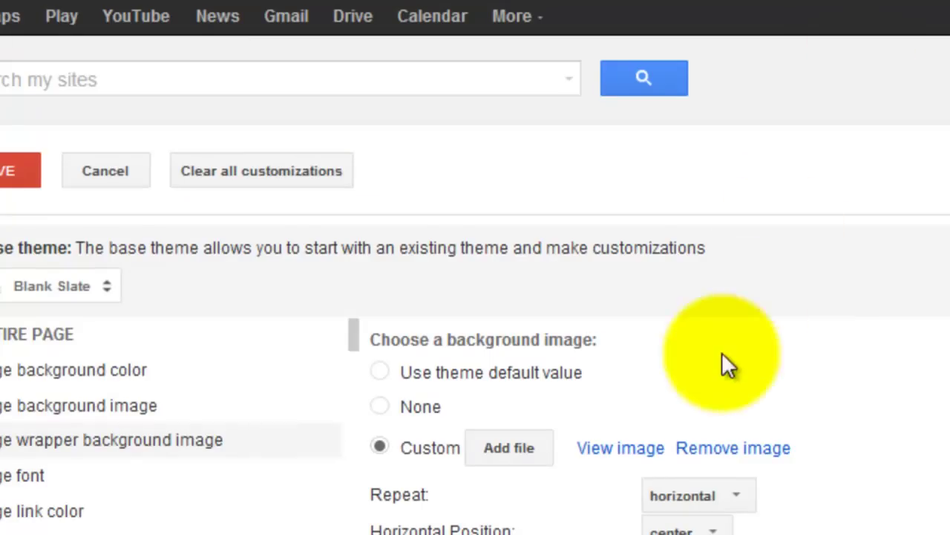
scroll(713, 386, "down", 5)
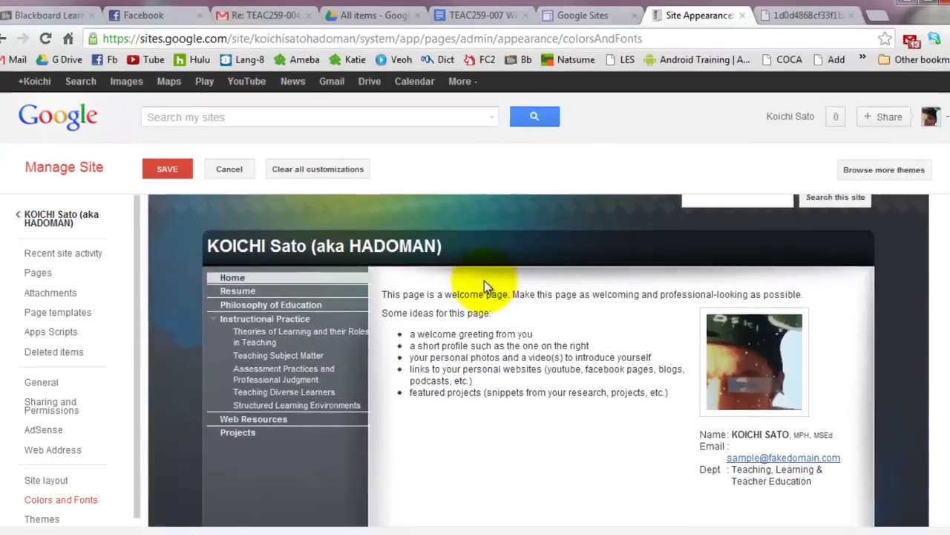
left_click(564, 381)
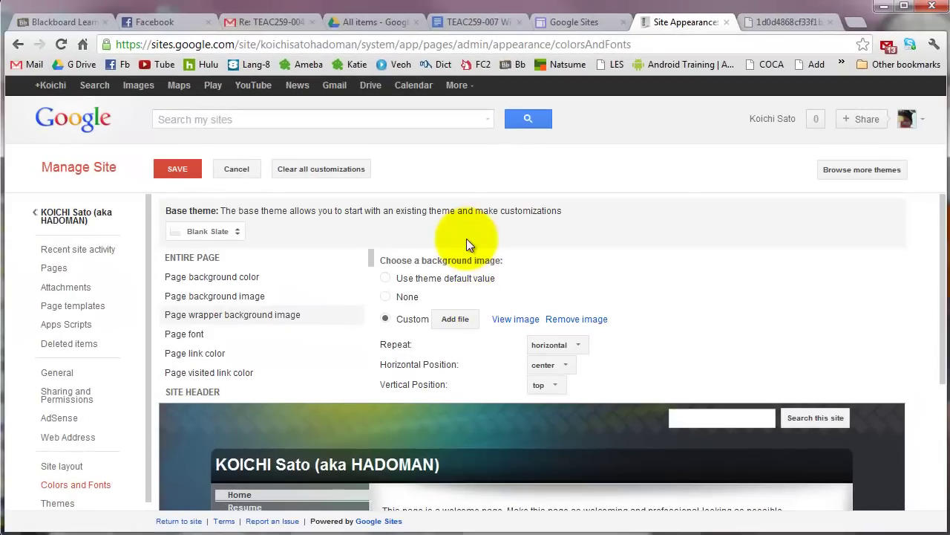
Step: Open the page background image options and view the current custom background image
left_click(236, 297)
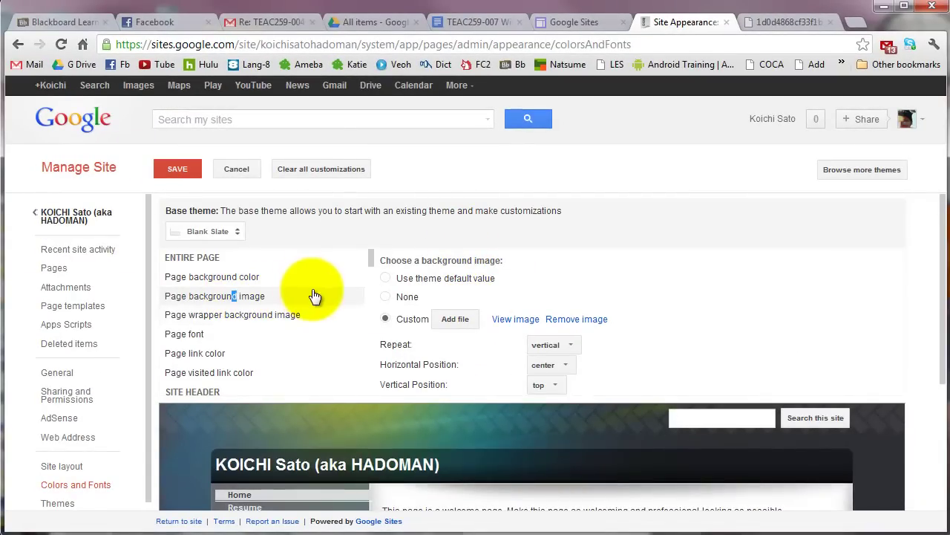
scroll(315, 295, "down", 3)
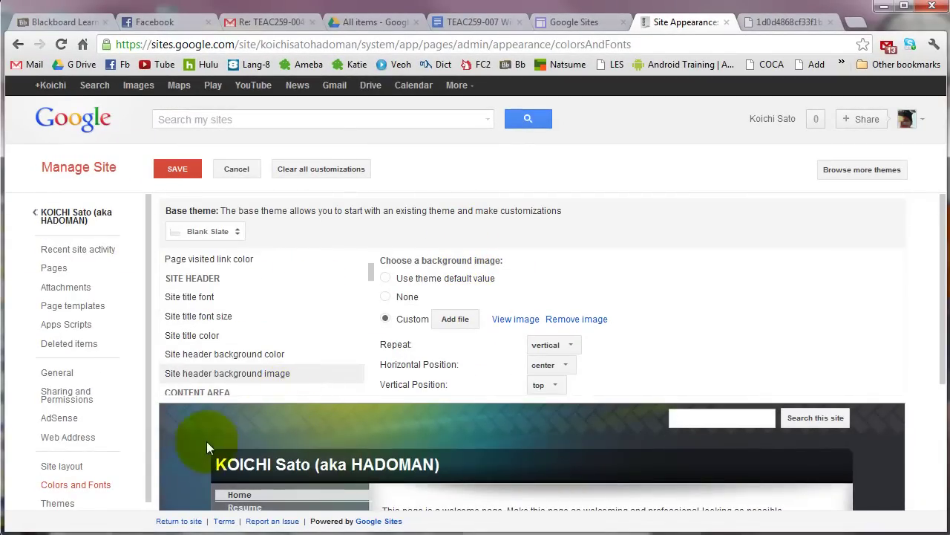
scroll(275, 332, "up", 3)
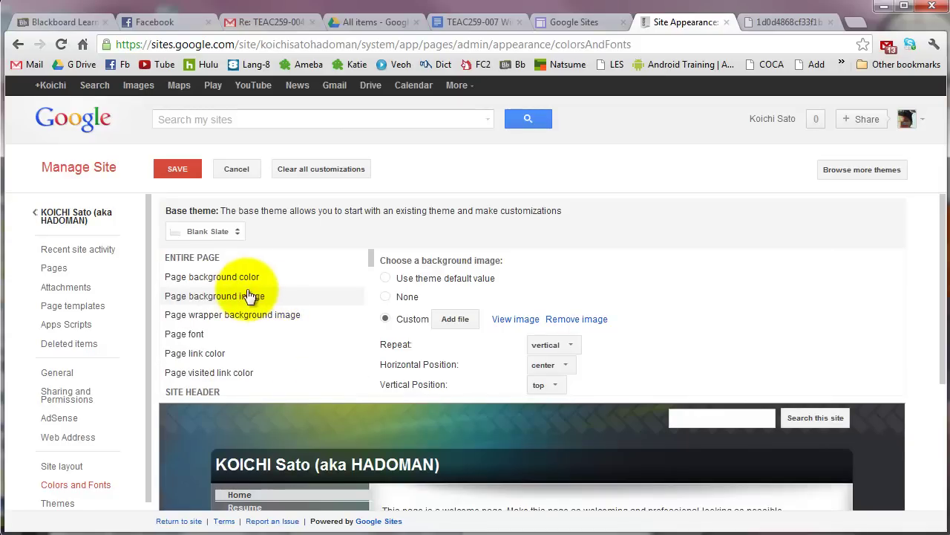
left_click(506, 320)
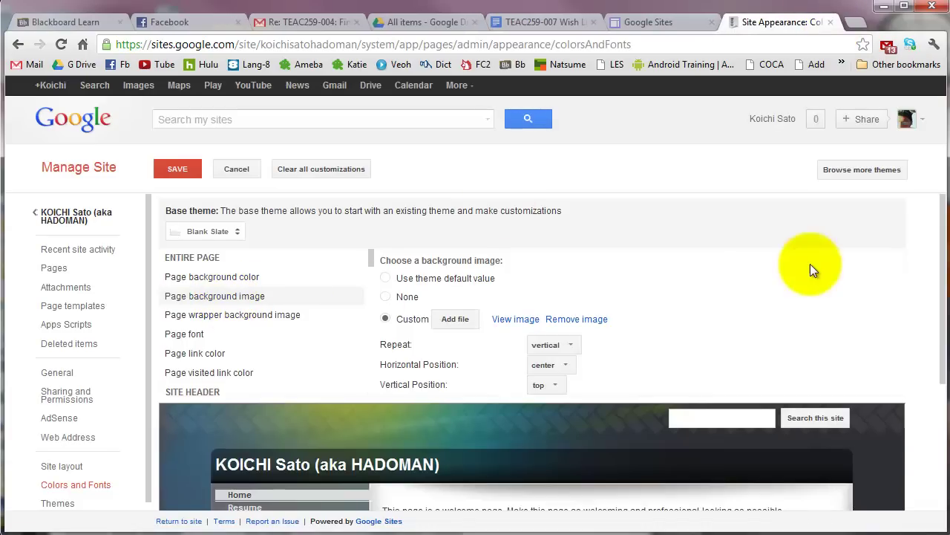
Step: Look over the list of owned sites in Google Sites, then return to the Colors and Fonts settings
left_click_drag(942, 260, 938, 505)
left_click(618, 22)
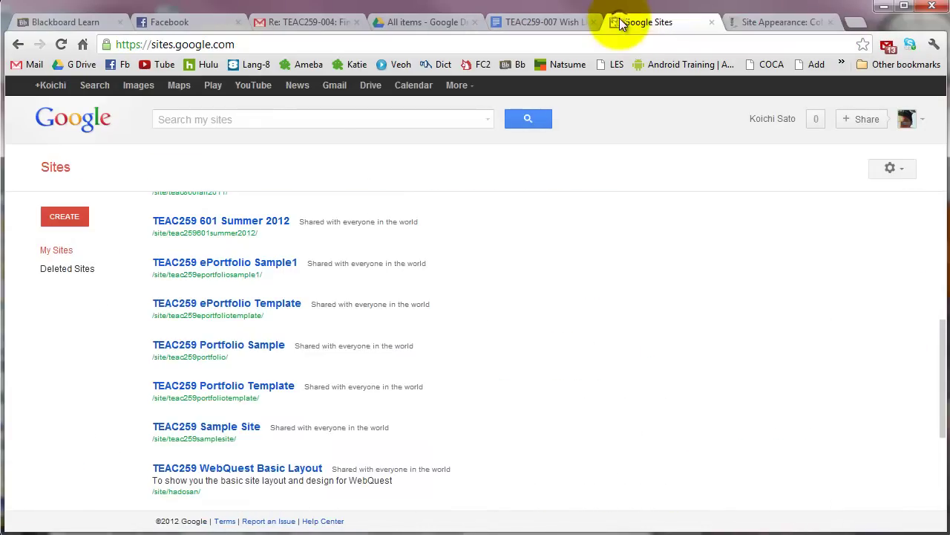
left_click(759, 25)
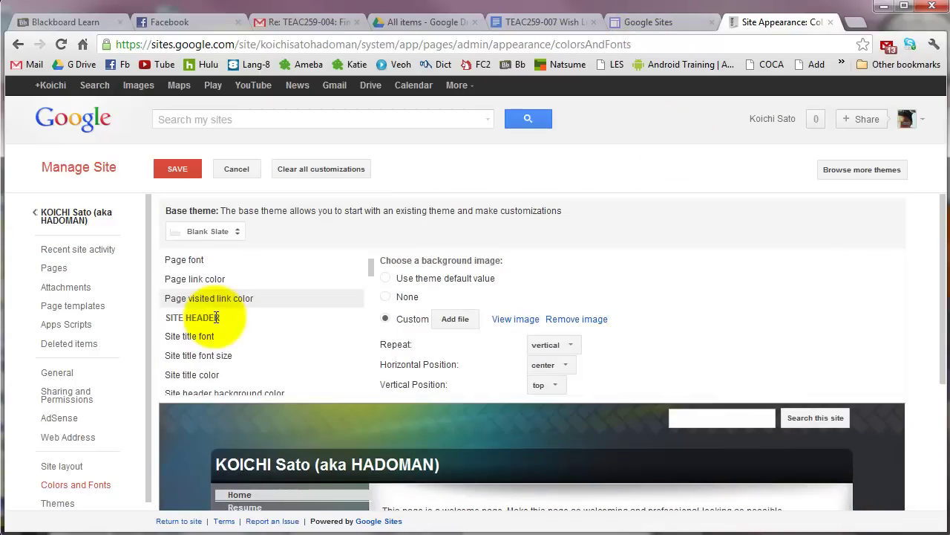
Step: Upload Background_EigoLand.jpg as the custom site header background image and check the header in the preview
scroll(219, 312, "down", 2)
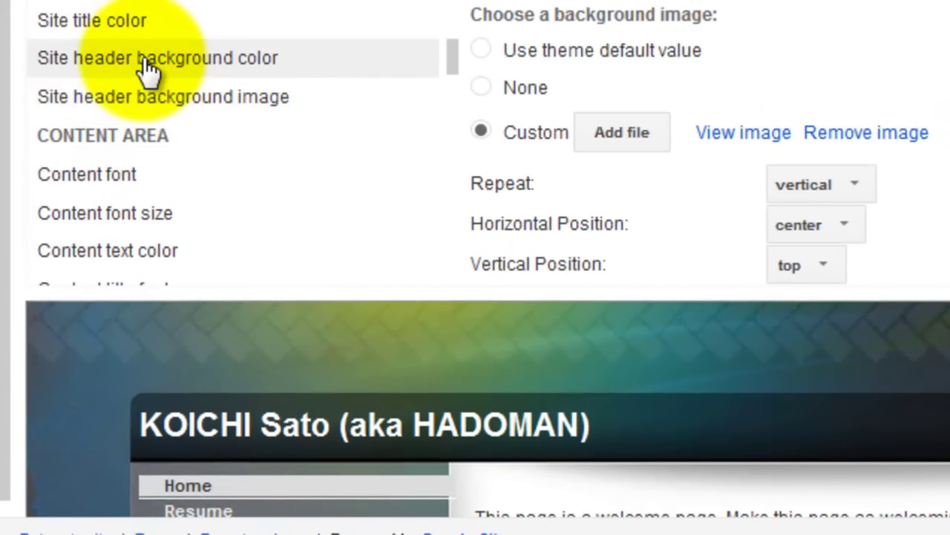
left_click(148, 98)
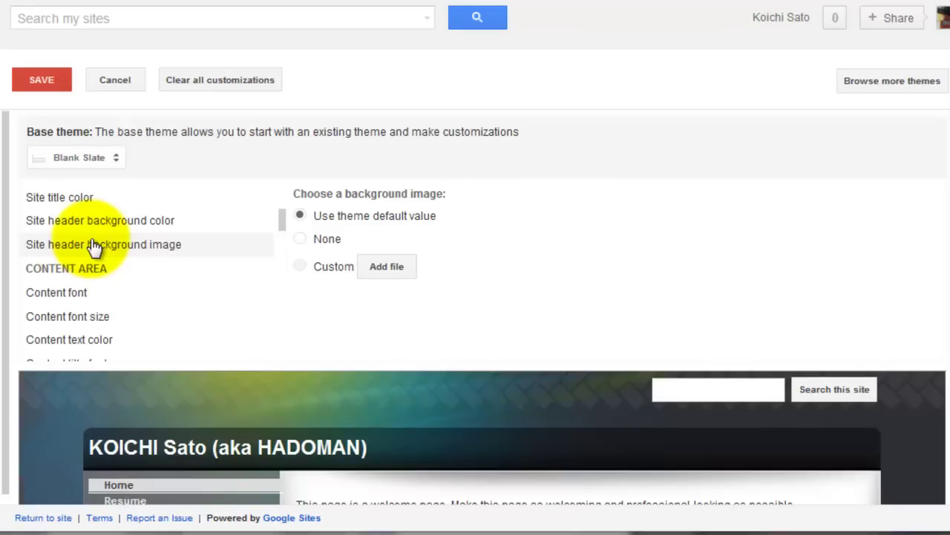
scroll(94, 247, "down", 1)
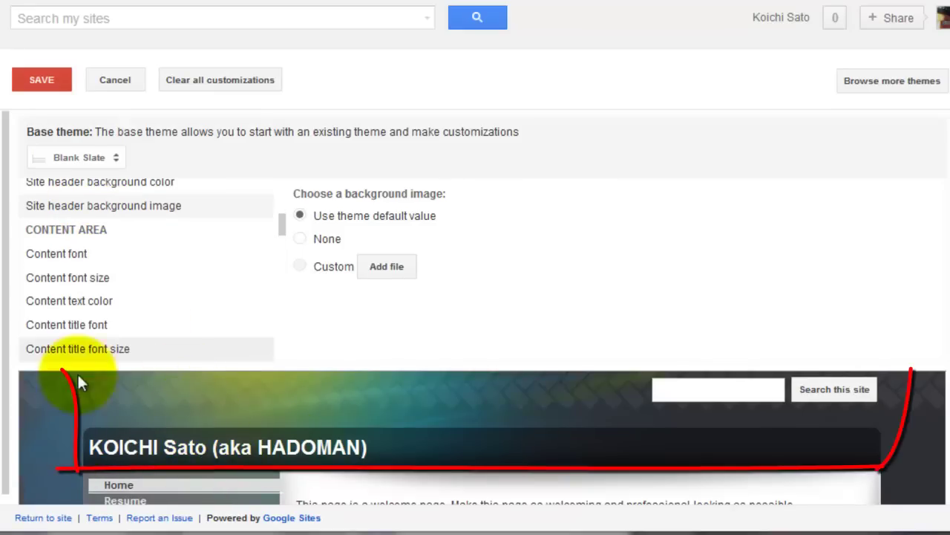
scroll(78, 331, "down", 1)
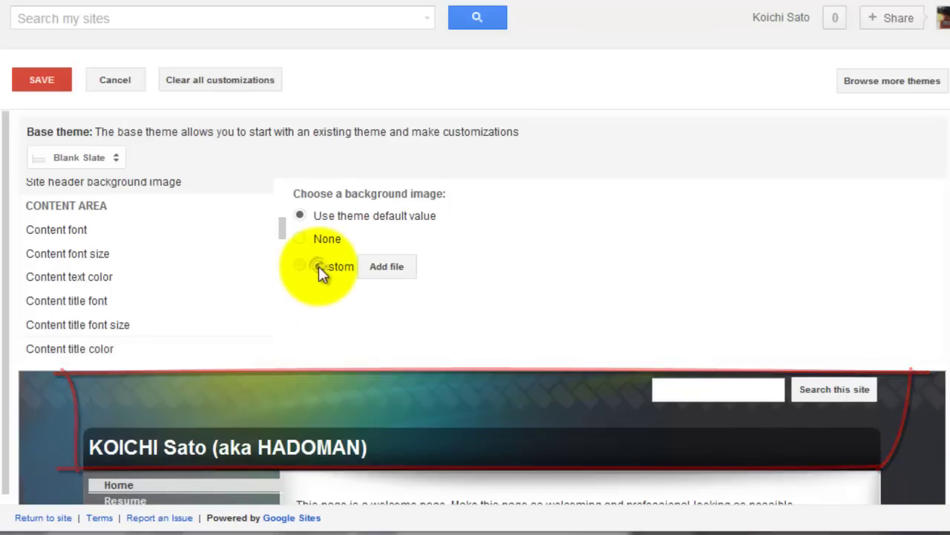
left_click(386, 266)
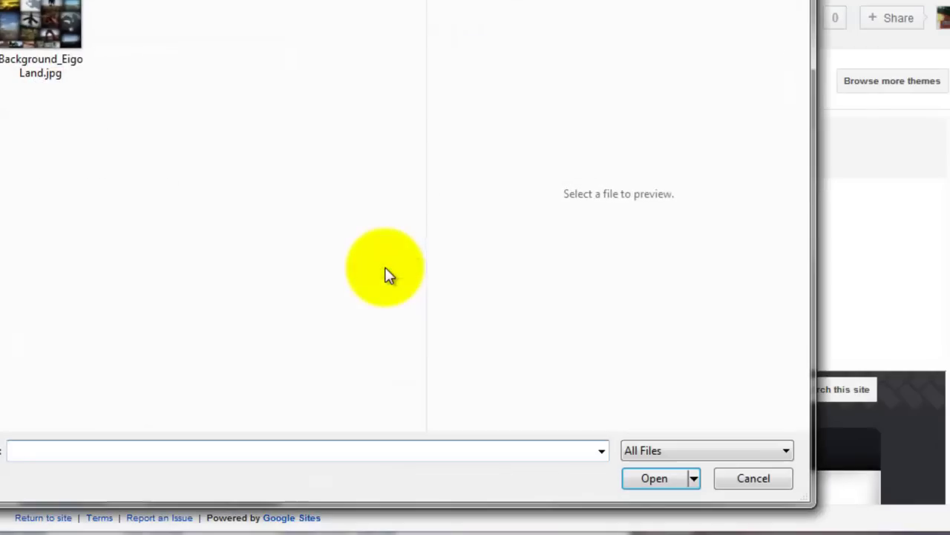
left_click(46, 26)
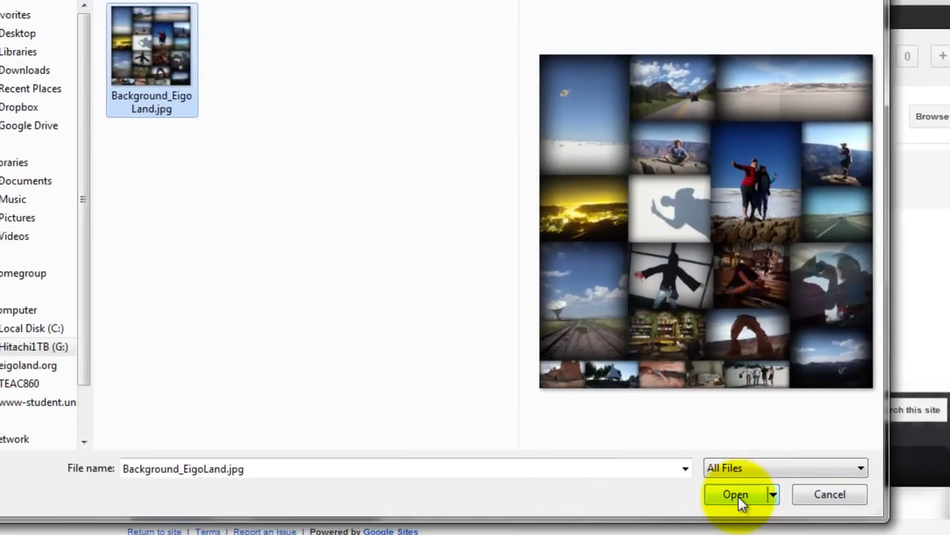
left_click(738, 495)
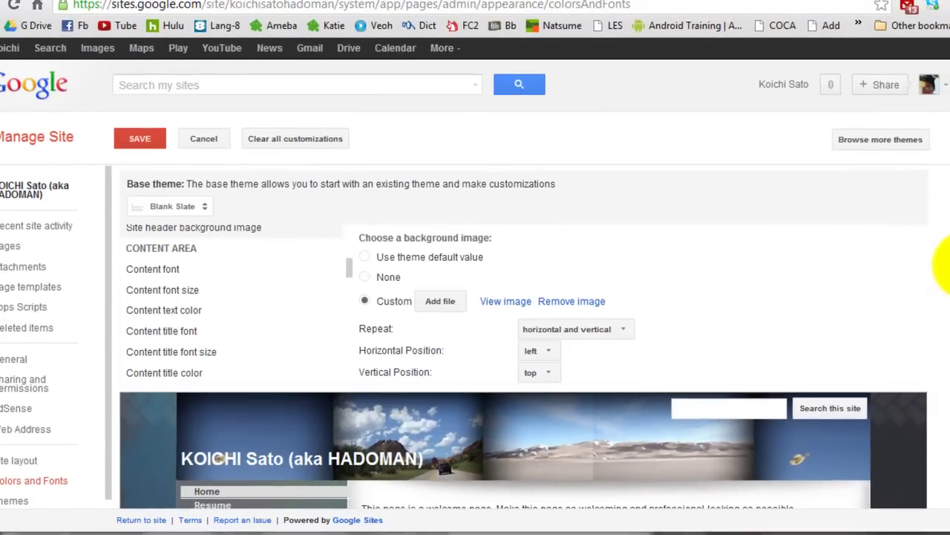
scroll(942, 316, "down", 3)
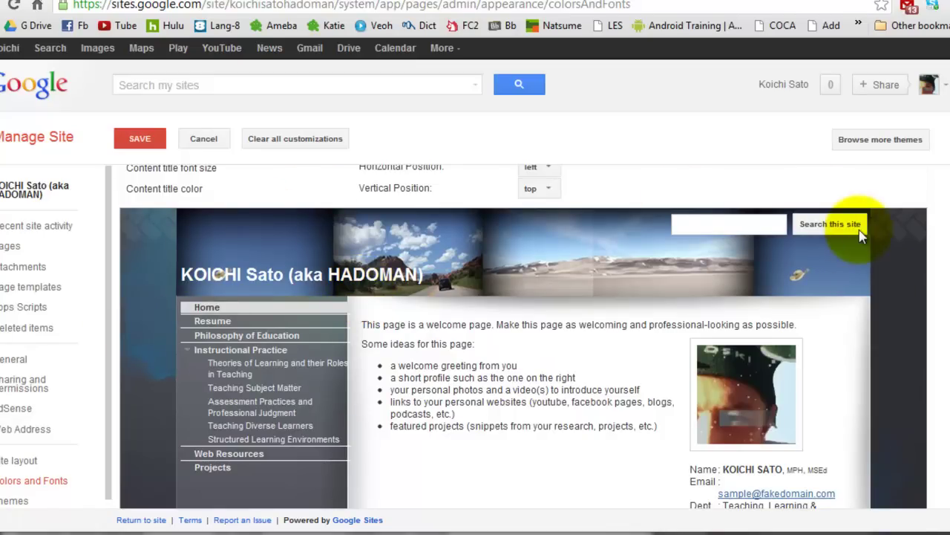
scroll(520, 233, "up", 3)
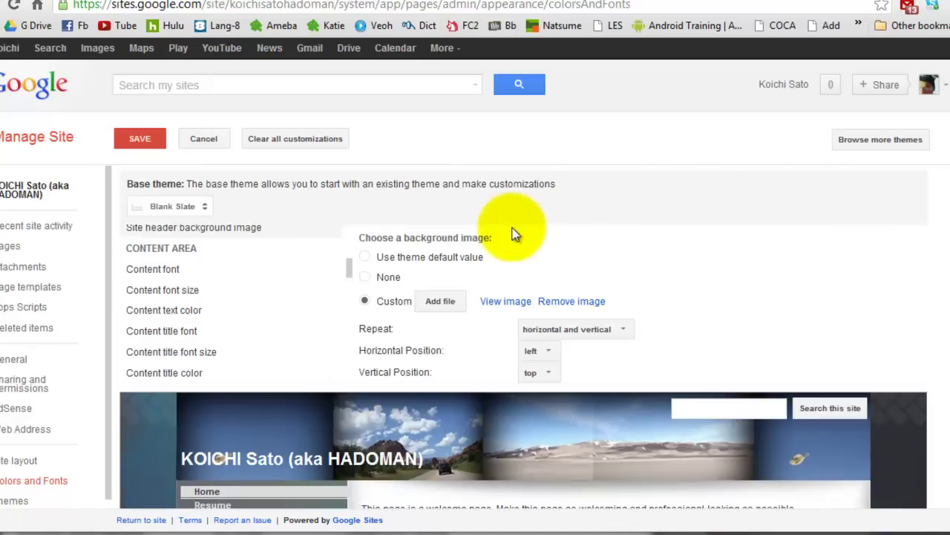
Step: Set the site header background image back to the theme default value and check the preview
left_click(365, 257)
scroll(746, 257, "down", 2)
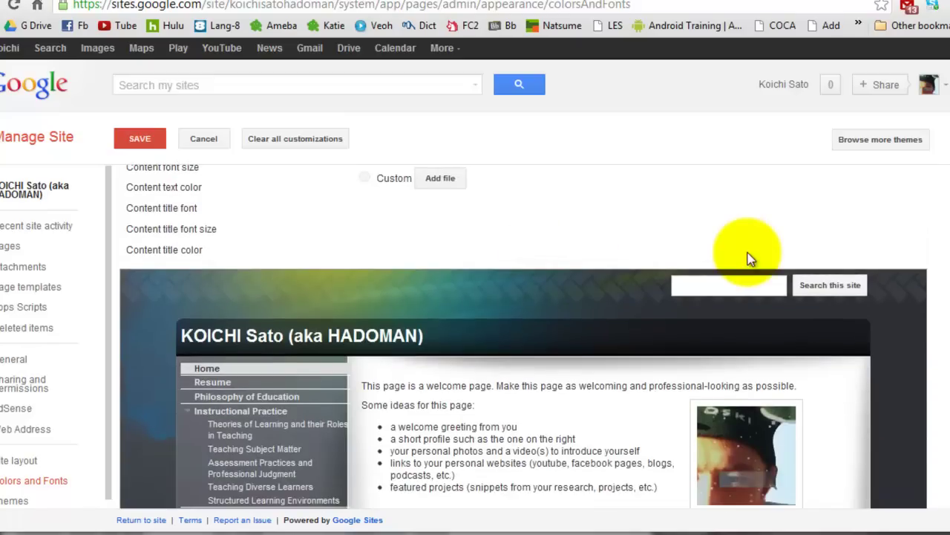
scroll(750, 258, "down", 2)
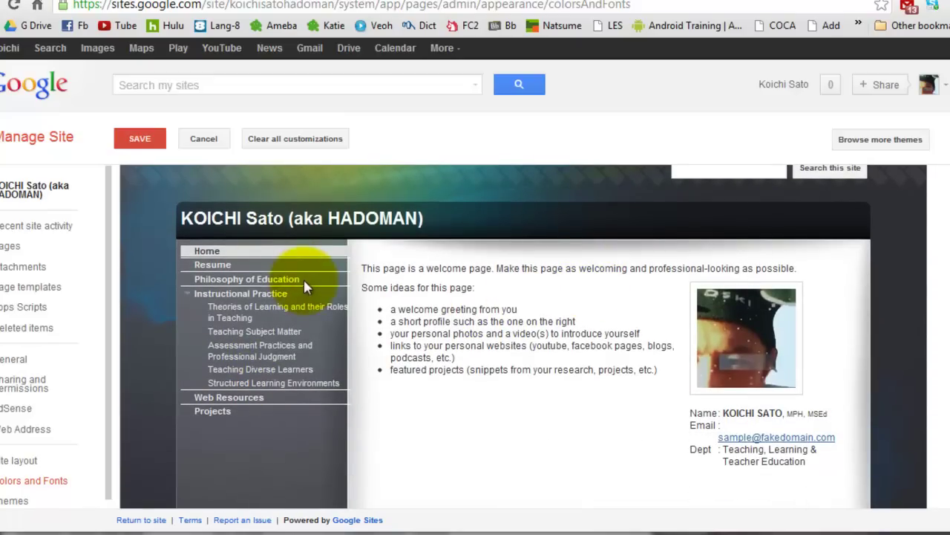
Step: Upload the Background_EigoLand.jpg photo collage as the custom content background image and check the content area in the preview
scroll(308, 246, "up", 4)
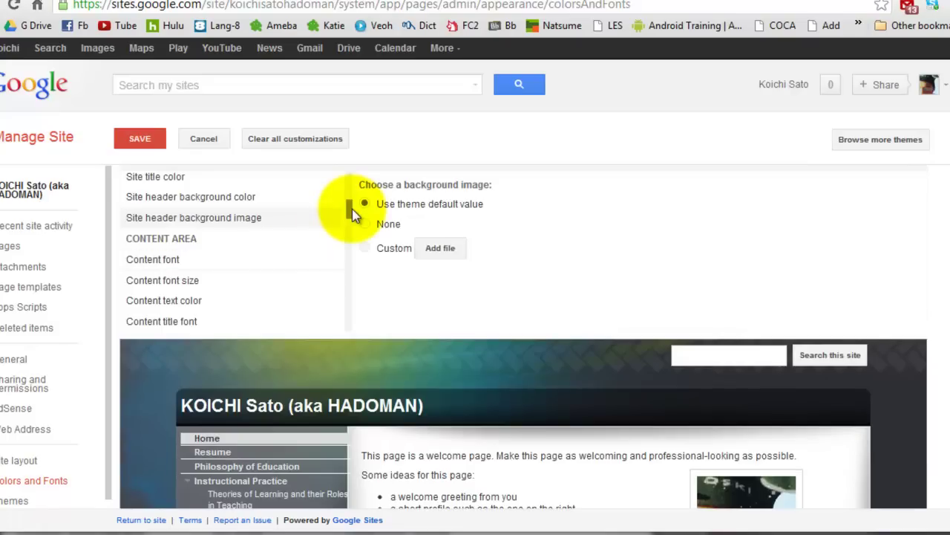
left_click_drag(351, 209, 351, 227)
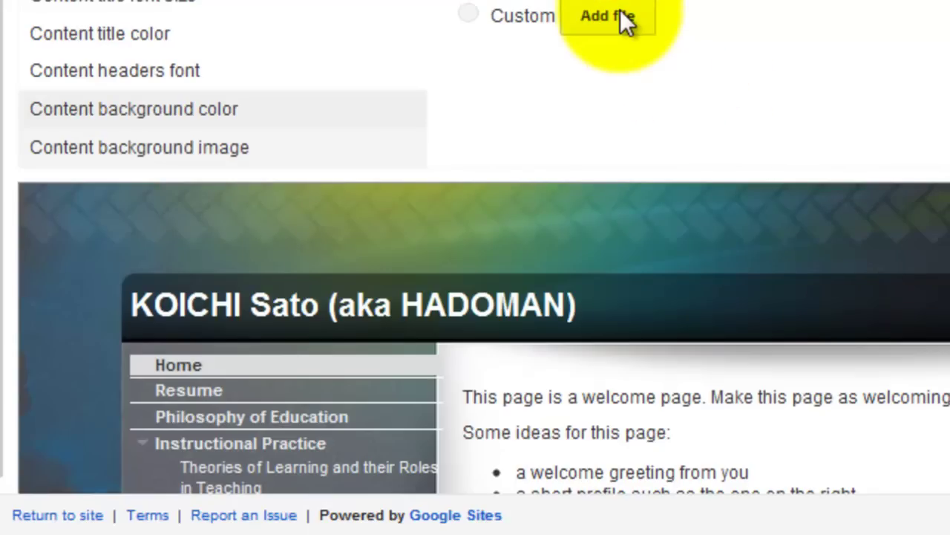
scroll(817, 223, "down", 3)
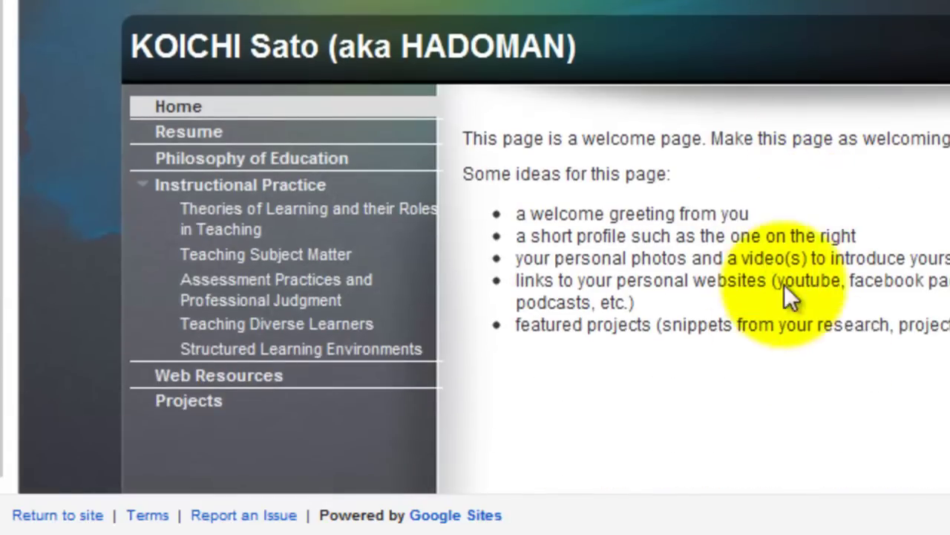
scroll(735, 232, "up", 4)
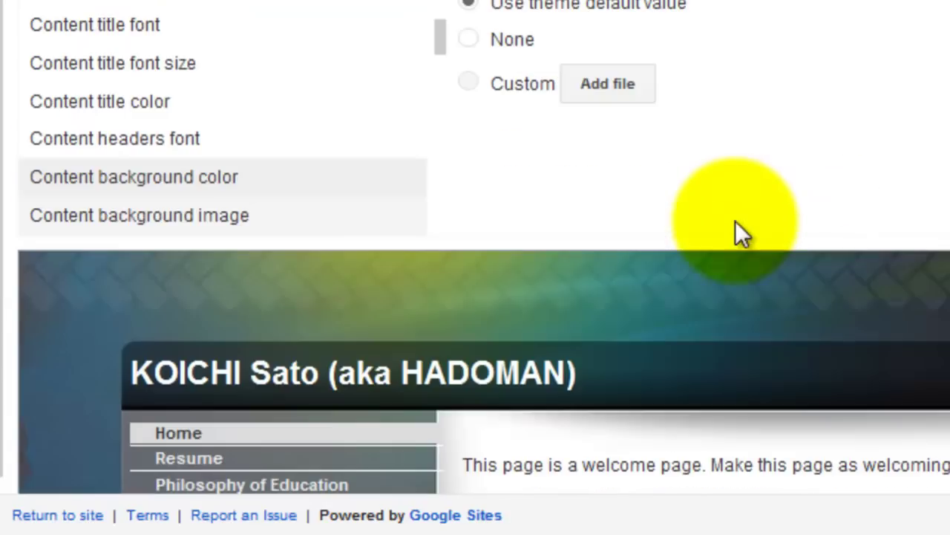
left_click(597, 84)
double_click(312, 1)
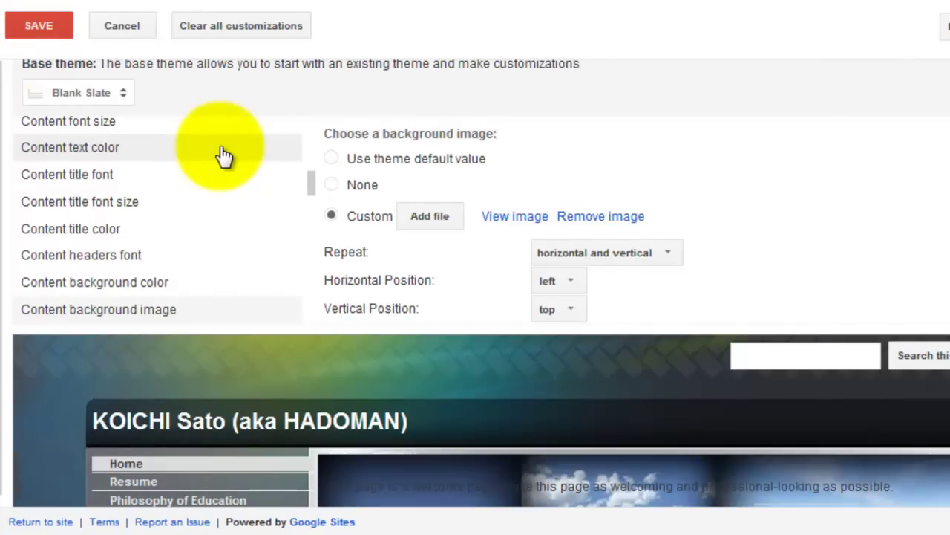
scroll(227, 153, "down", 4)
scroll(462, 189, "down", 4)
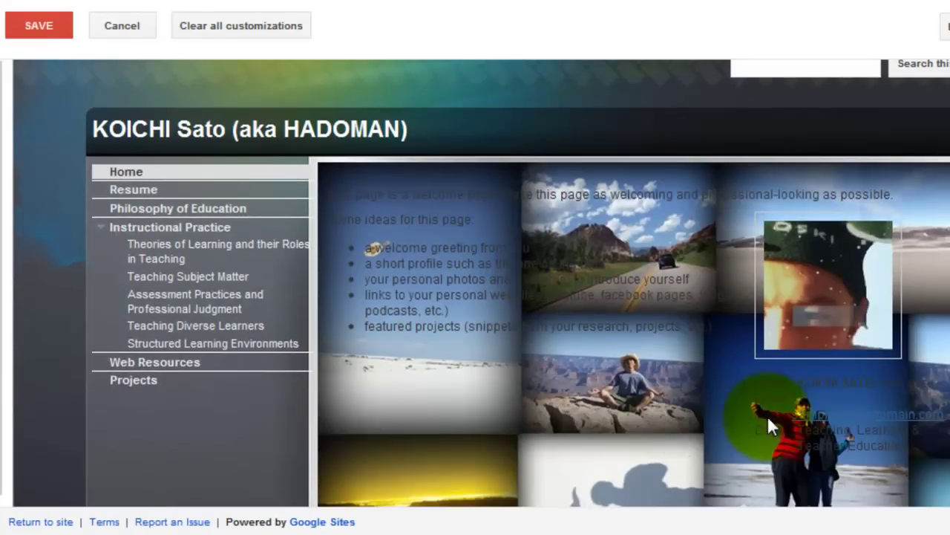
Step: Set the content background image back to the theme default value and check the content area in the preview
scroll(725, 381, "up", 4)
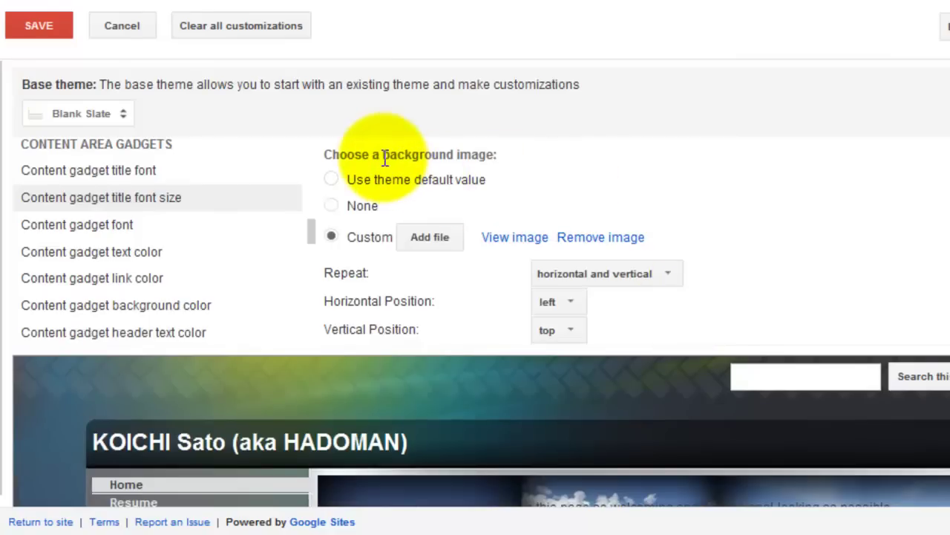
left_click(378, 181)
scroll(578, 164, "down", 3)
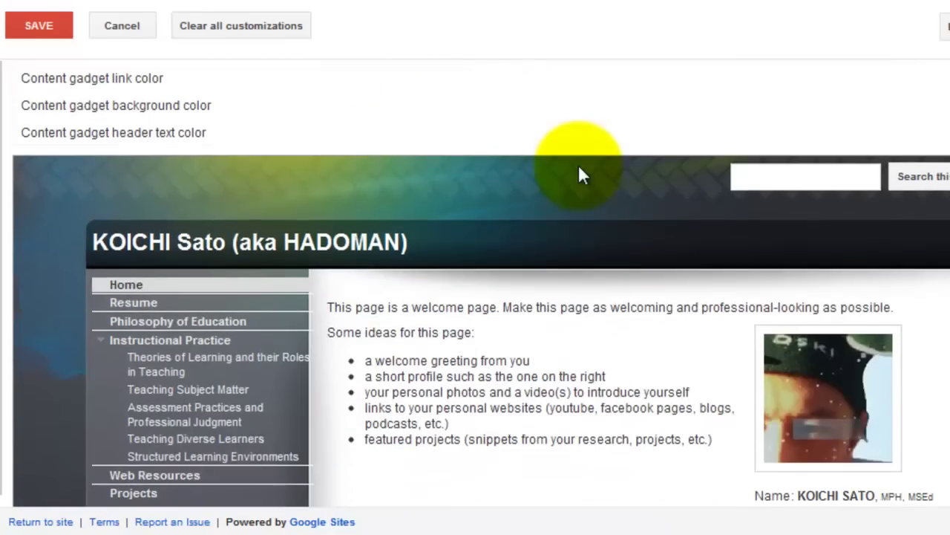
scroll(320, 132, "up", 2)
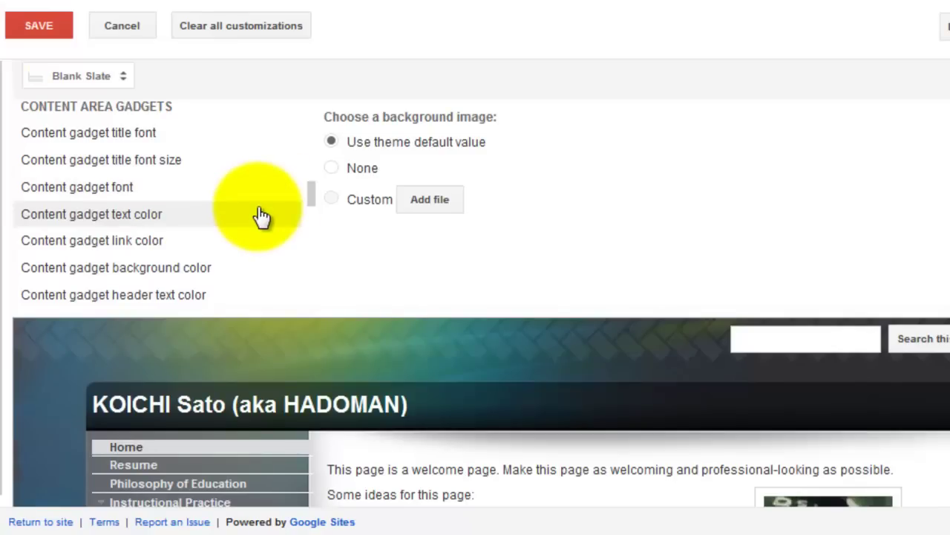
Step: Look through the content and sidebar gadget settings, then remove the custom page background image and check the preview
scroll(157, 219, "down", 5)
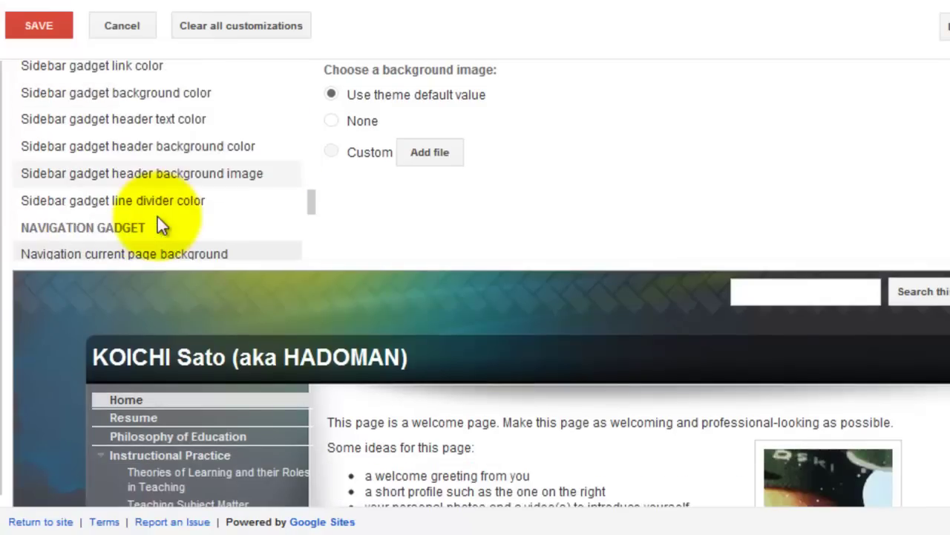
scroll(160, 223, "up", 1)
scroll(159, 225, "up", 1)
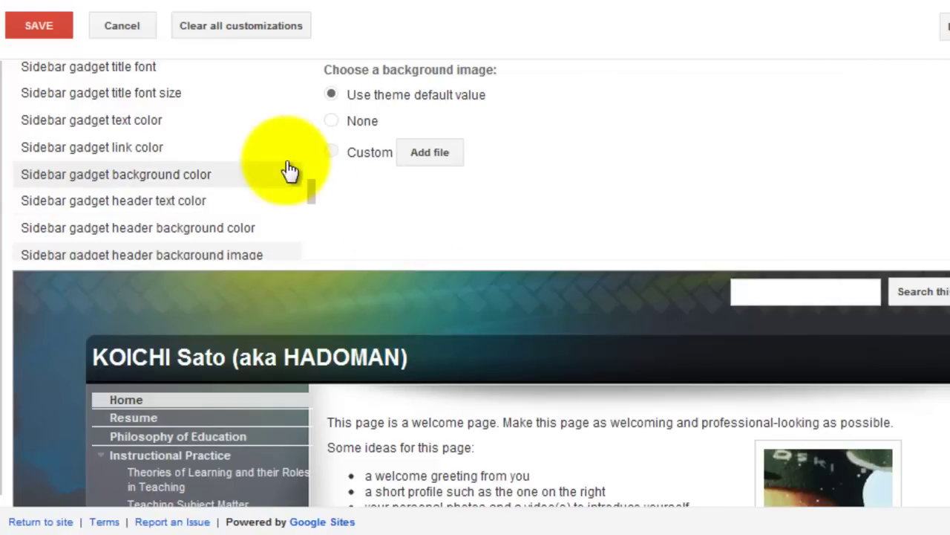
left_click_drag(312, 192, 310, 81)
scroll(96, 200, "up", 3)
left_click(102, 183)
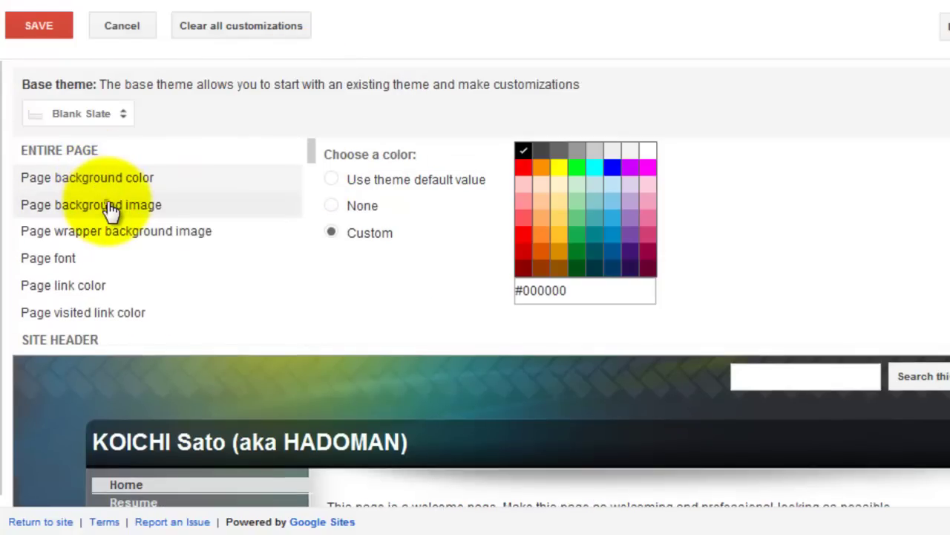
left_click(110, 210)
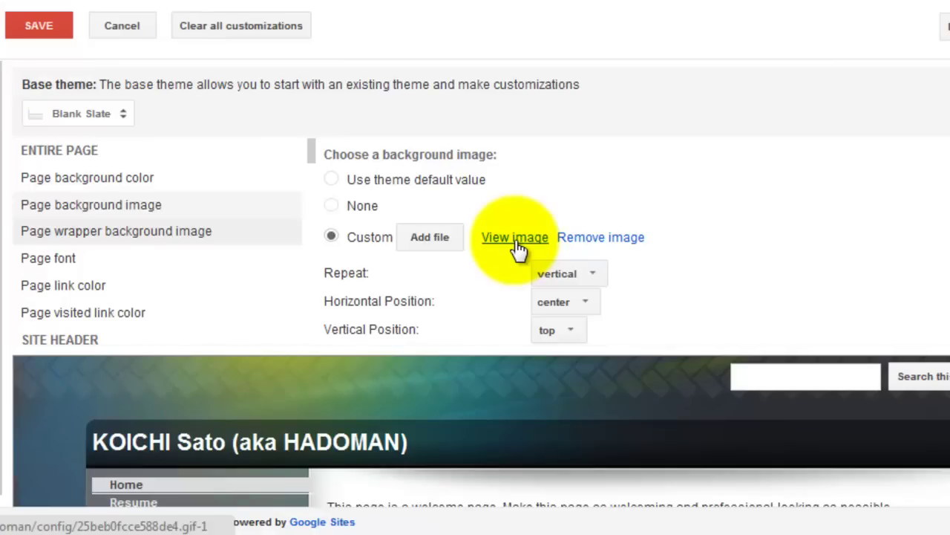
left_click(569, 240)
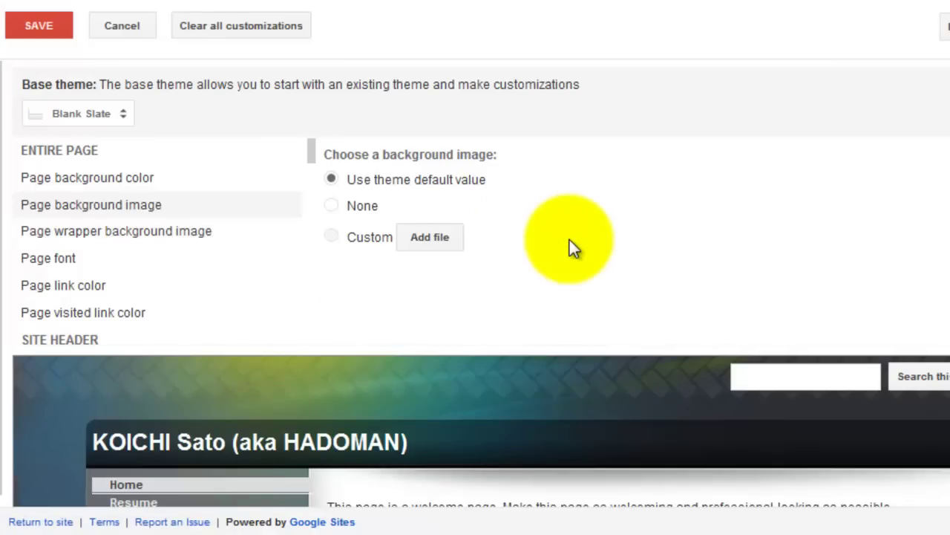
scroll(569, 240, "down", 3)
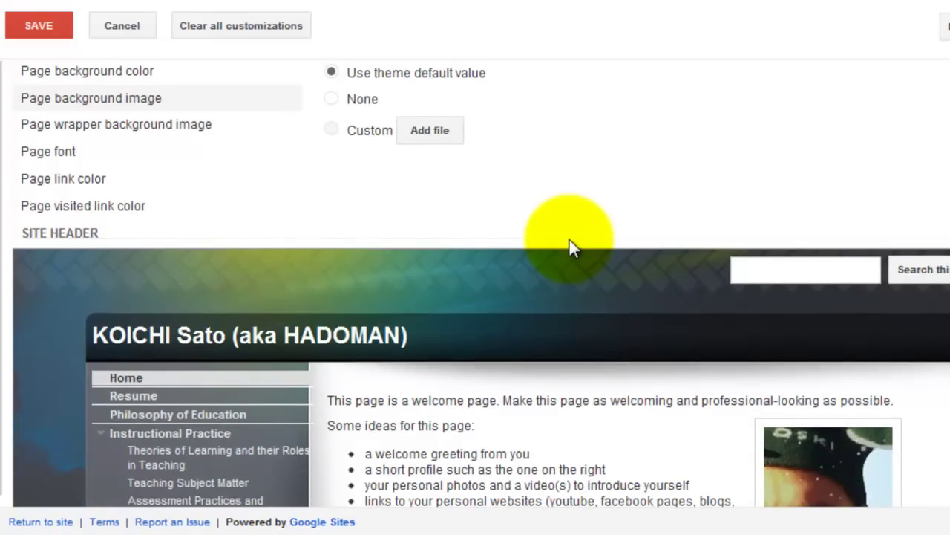
scroll(570, 240, "up", 3)
Step: Remove the custom page wrapper background image and check the whole page in the preview
left_click(68, 214)
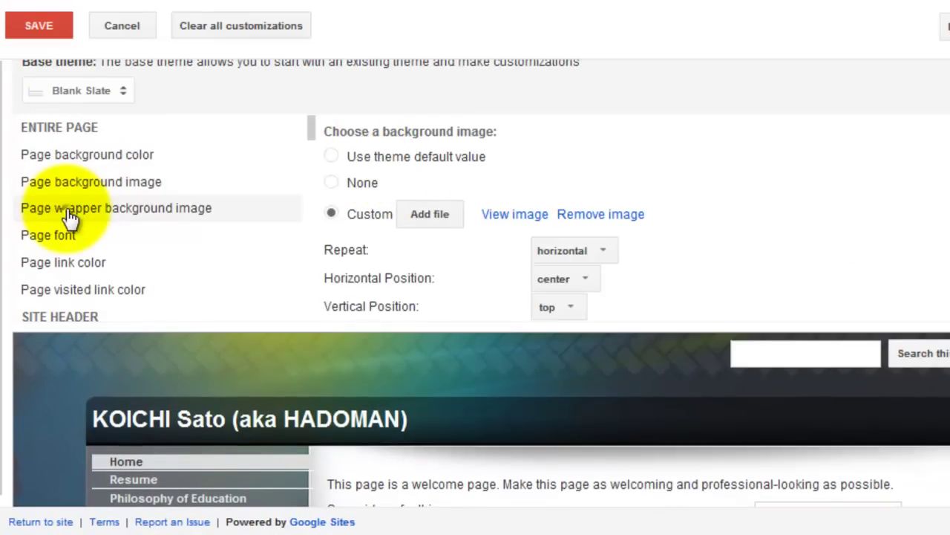
scroll(603, 260, "down", 3)
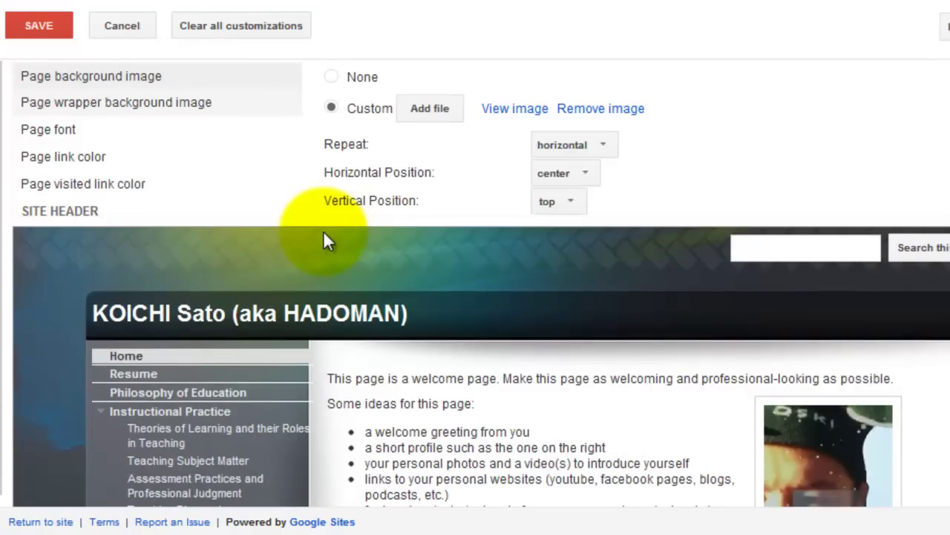
left_click(605, 109)
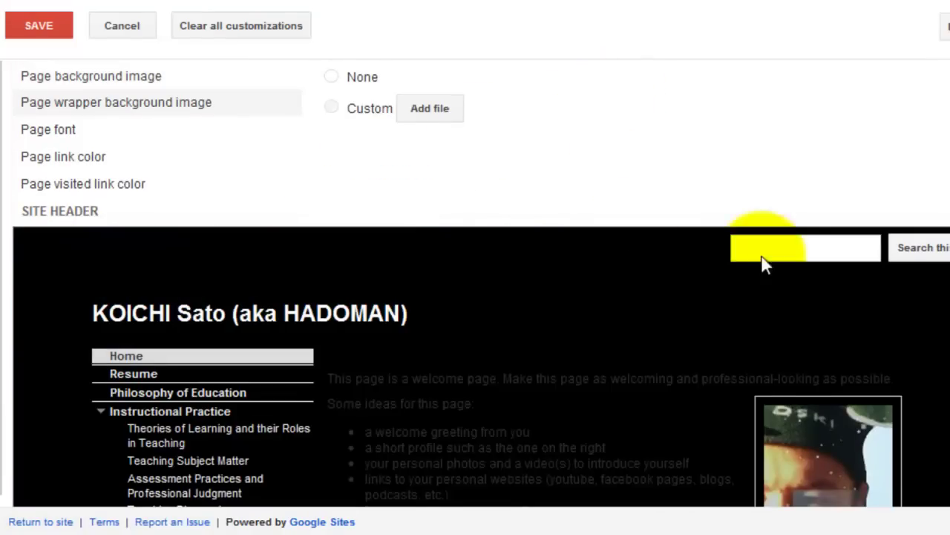
scroll(907, 311, "down", 3)
scroll(906, 304, "down", 1)
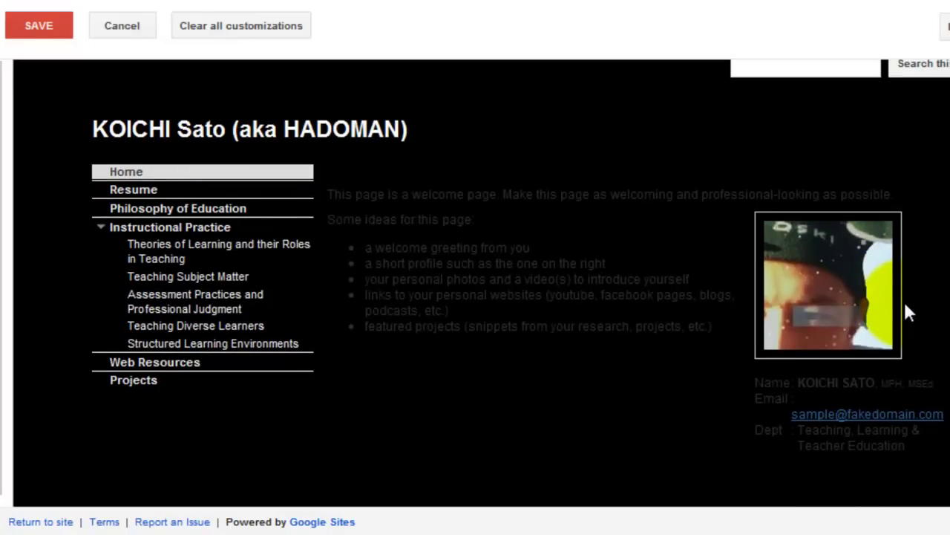
Step: Set the page background color to custom yellow #ffff00 and check the preview
scroll(903, 299, "up", 3)
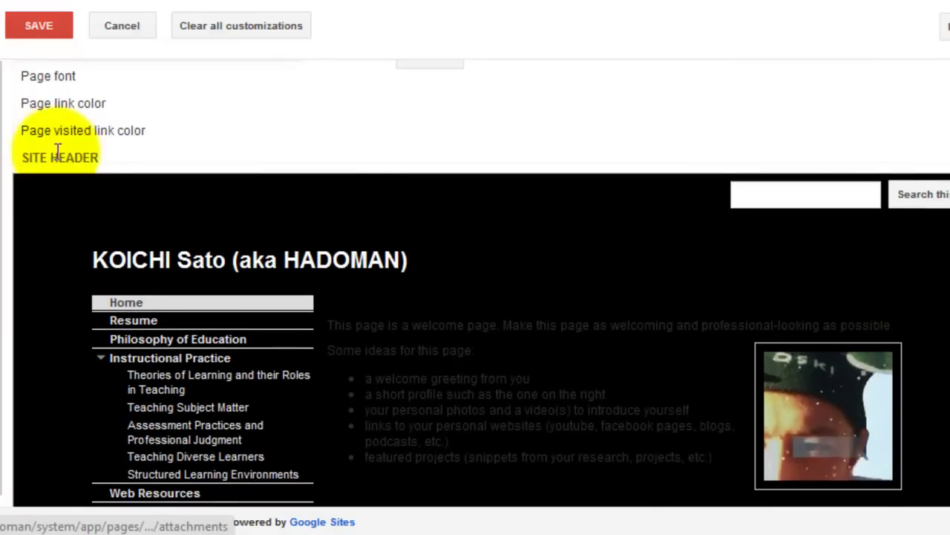
scroll(59, 159, "up", 3)
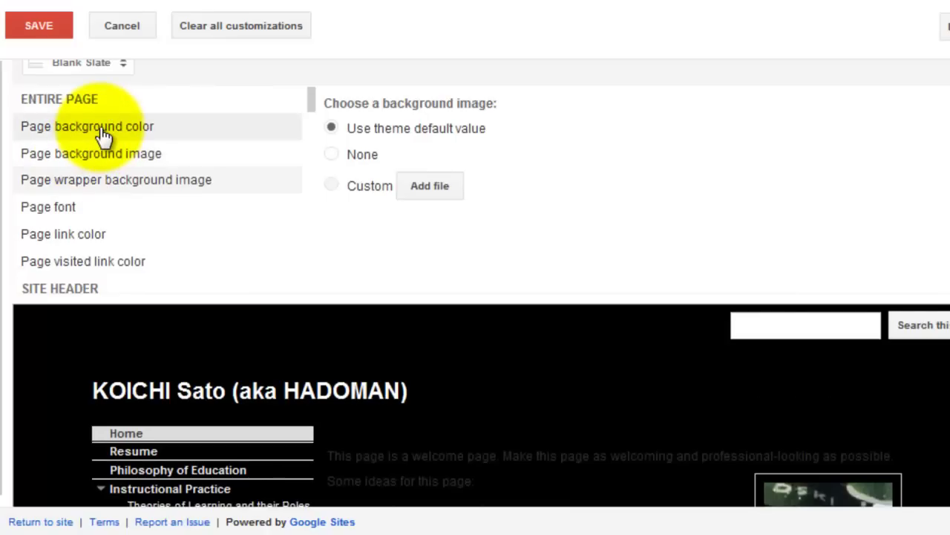
left_click(103, 136)
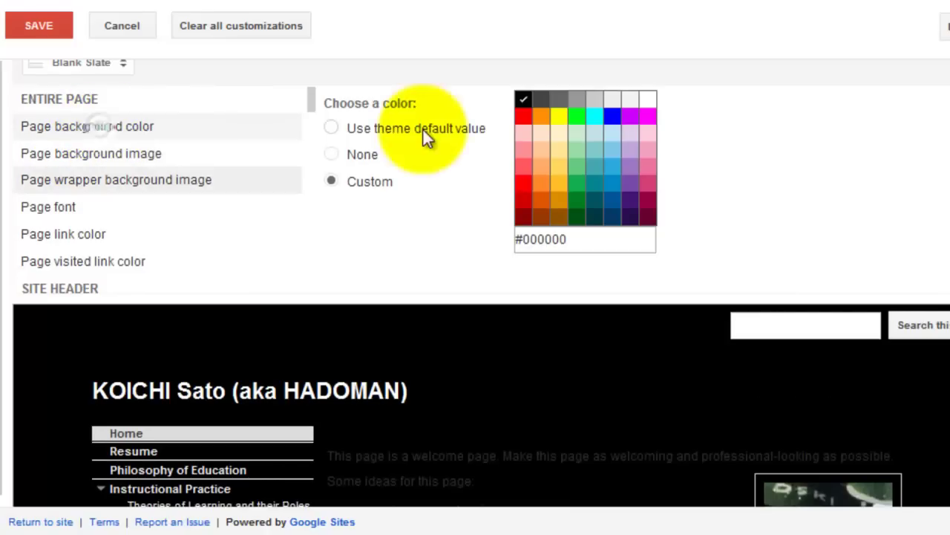
left_click(562, 119)
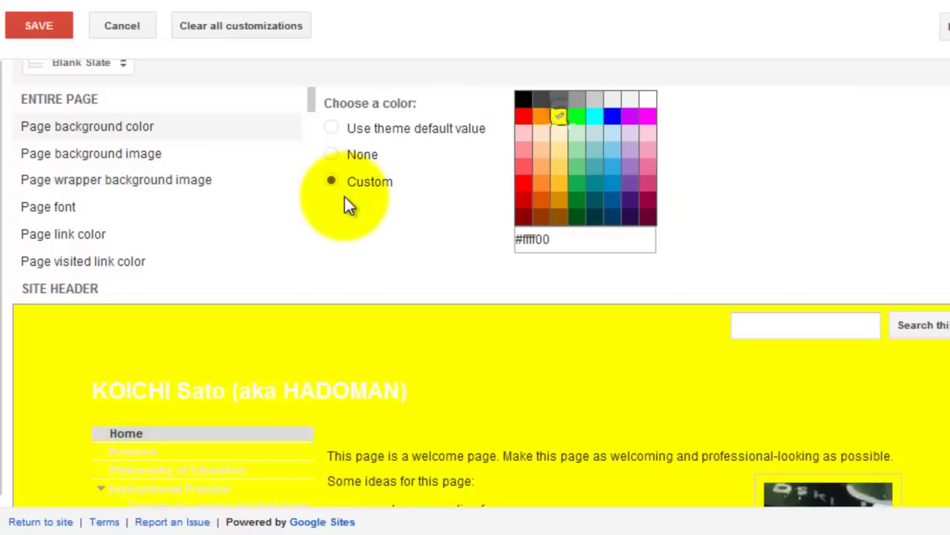
scroll(220, 216, "down", 3)
scroll(104, 175, "up", 4)
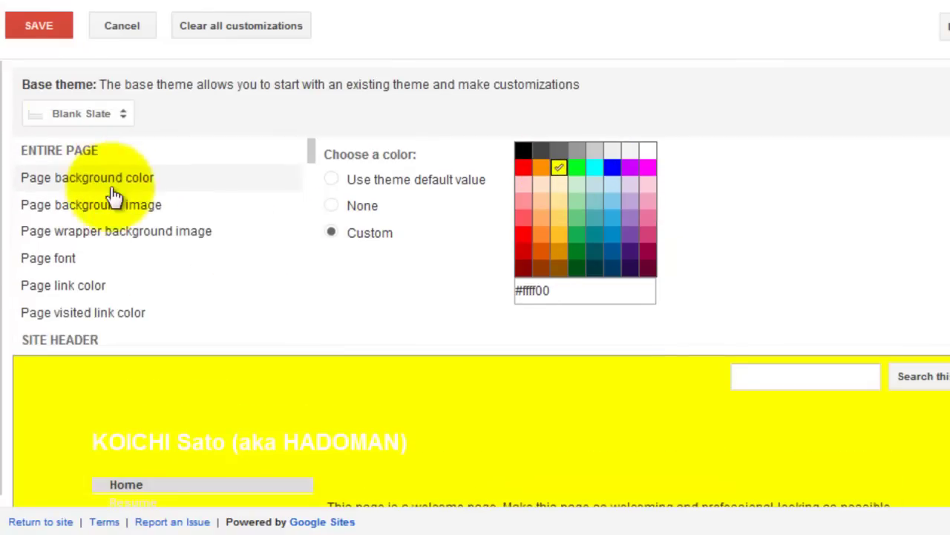
Step: Set the content background color to custom red #ff0000
scroll(148, 238, "down", 5)
left_click(164, 250)
scroll(645, 125, "down", 4)
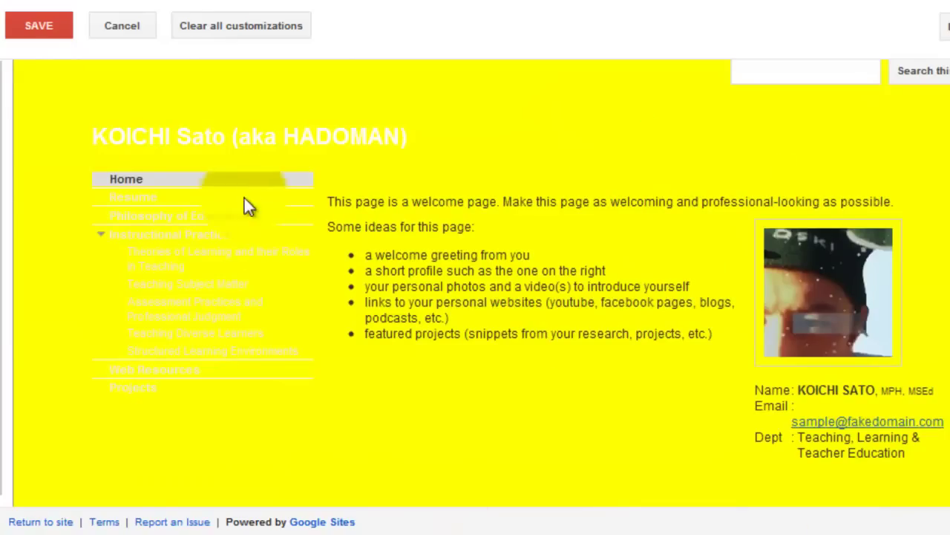
scroll(96, 186, "up", 3)
scroll(134, 171, "up", 2)
scroll(156, 231, "up", 3)
scroll(180, 295, "down", 3)
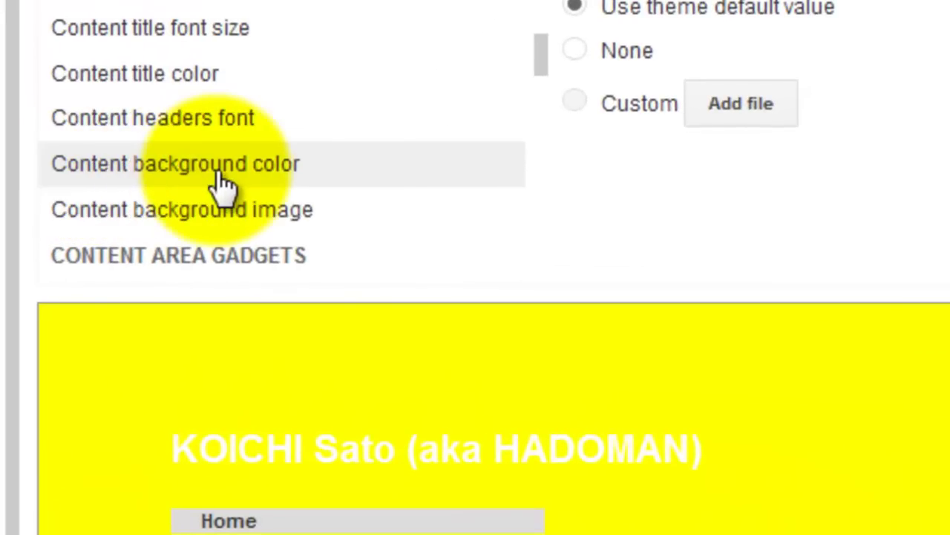
left_click(119, 271)
left_click(373, 211)
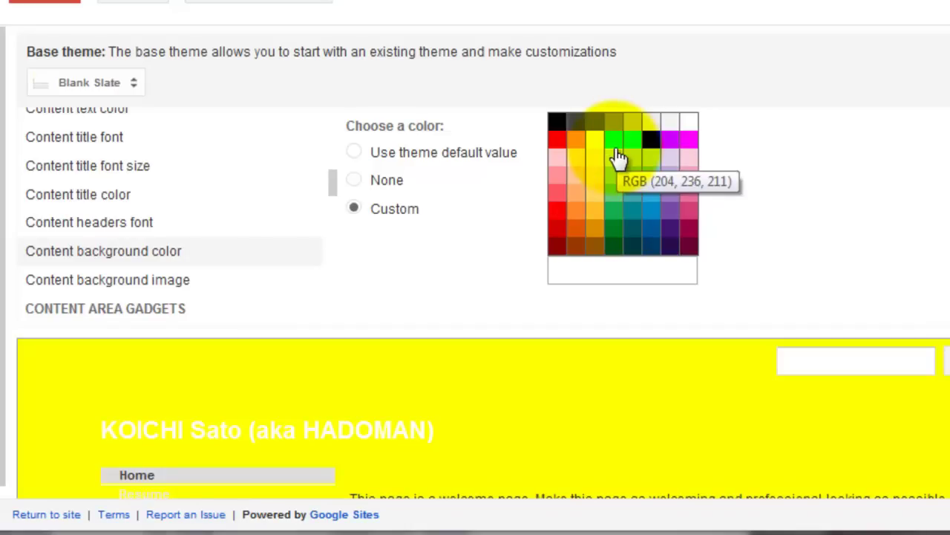
left_click(562, 142)
Step: Compare the page background with the content area background in the site preview
scroll(367, 176, "down", 5)
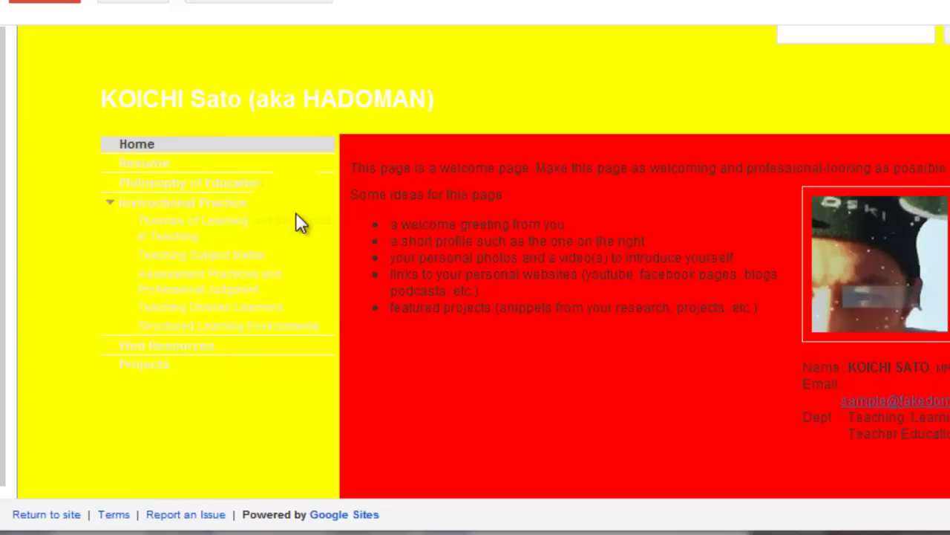
scroll(787, 285, "up", 4)
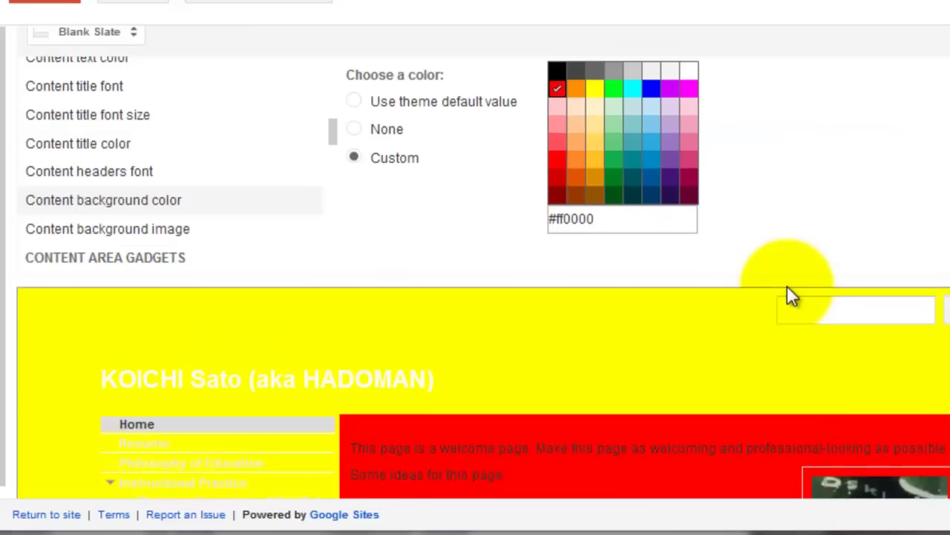
scroll(525, 267, "down", 4)
scroll(523, 278, "up", 4)
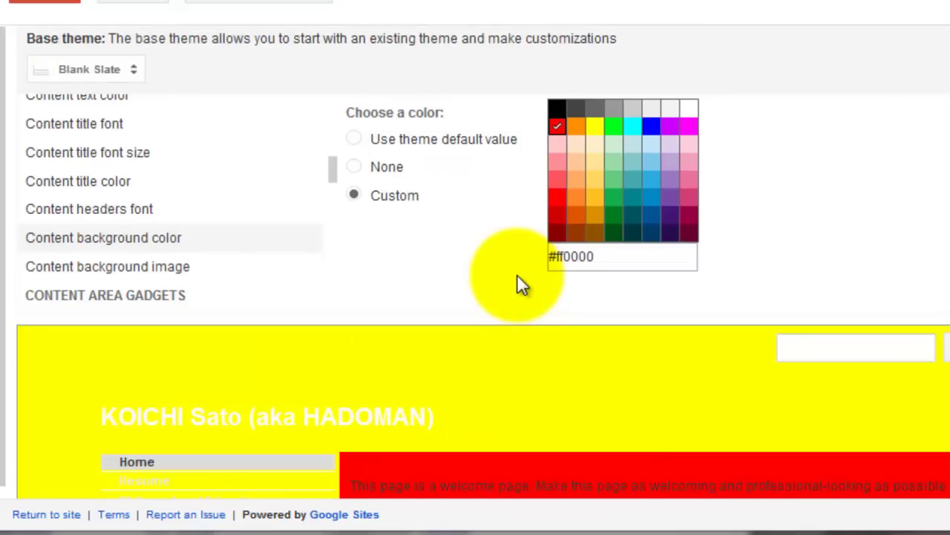
scroll(519, 282, "down", 4)
scroll(516, 292, "up", 4)
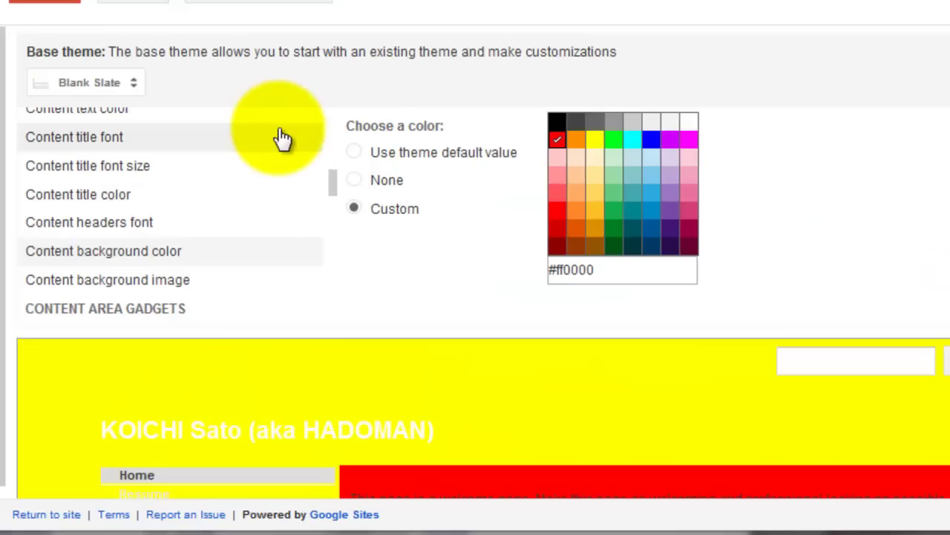
Step: Clear all customizations of the Blank Slate base theme and check the site preview
scroll(282, 138, "up", 1)
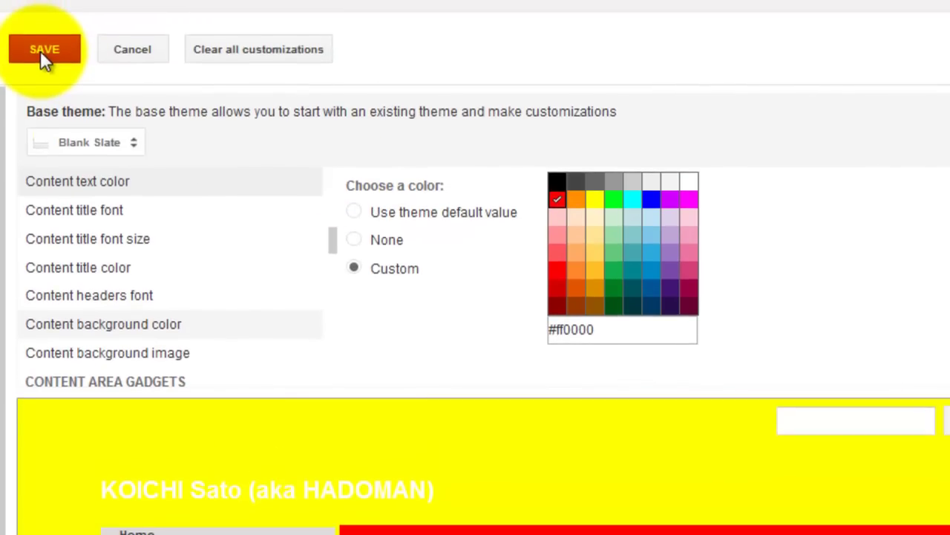
left_click(225, 56)
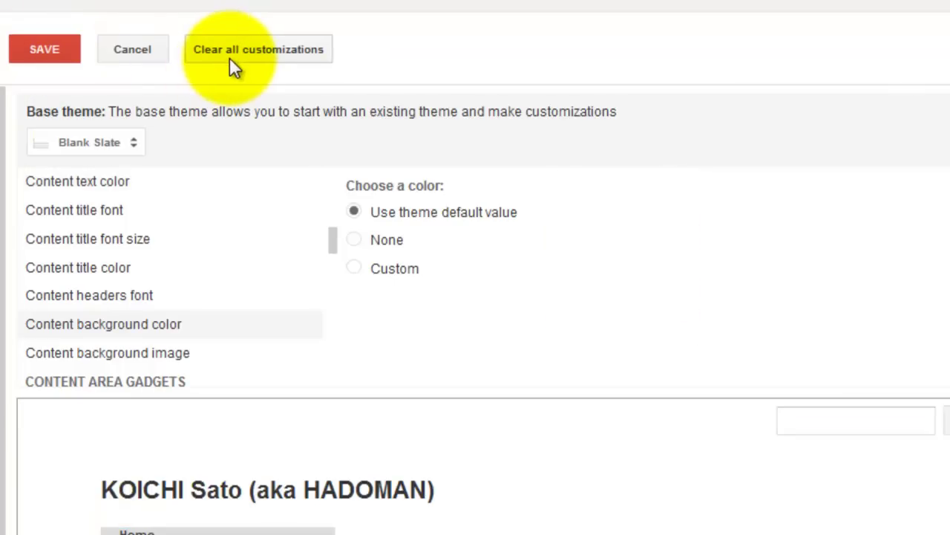
scroll(288, 222, "down", 4)
scroll(289, 226, "down", 3)
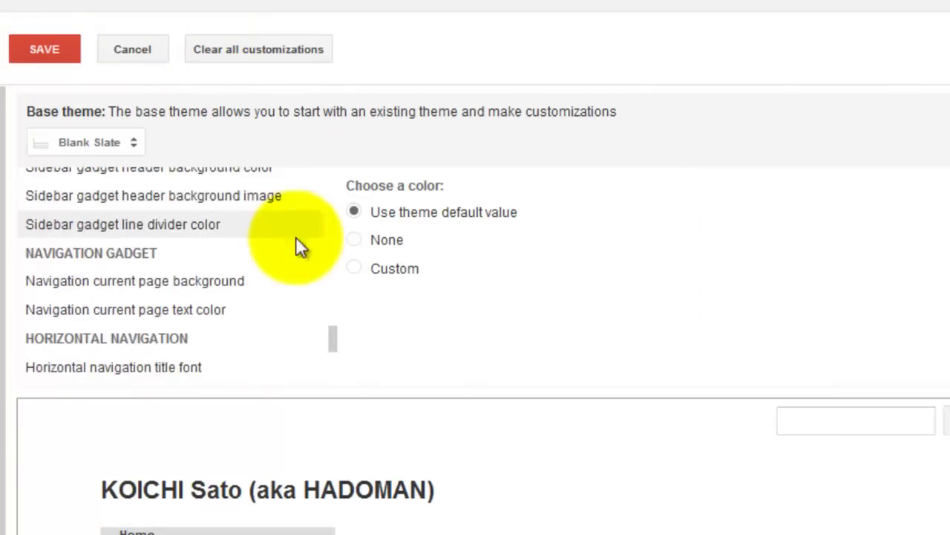
scroll(475, 371, "down", 5)
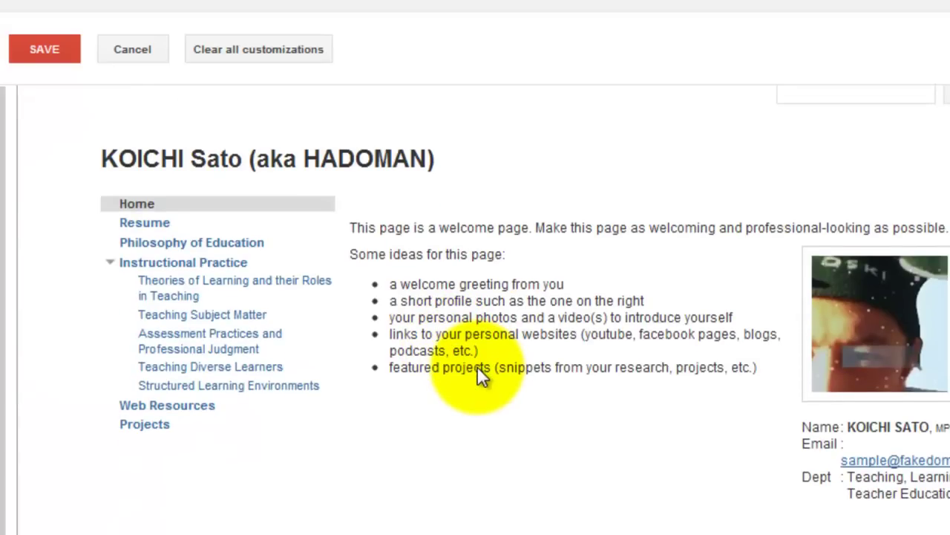
scroll(477, 355, "up", 5)
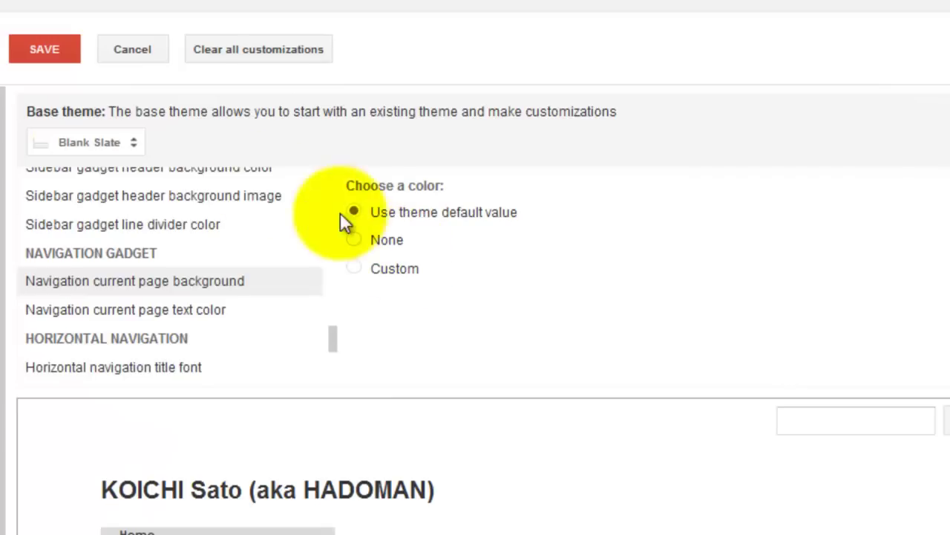
Step: Look over the gadget settings once more, then discard the unsaved color and font changes and return to the site
scroll(187, 186, "up", 5)
scroll(189, 187, "down", 2)
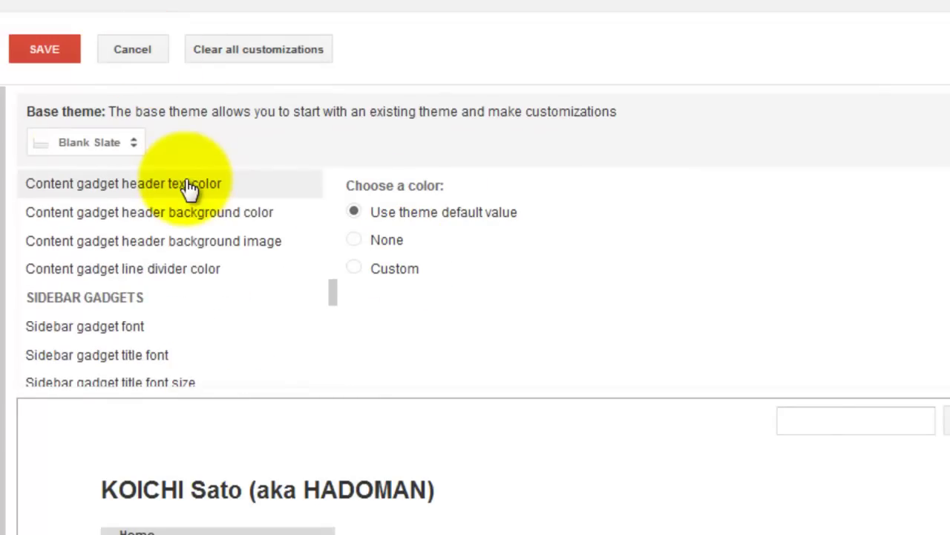
scroll(422, 294, "down", 5)
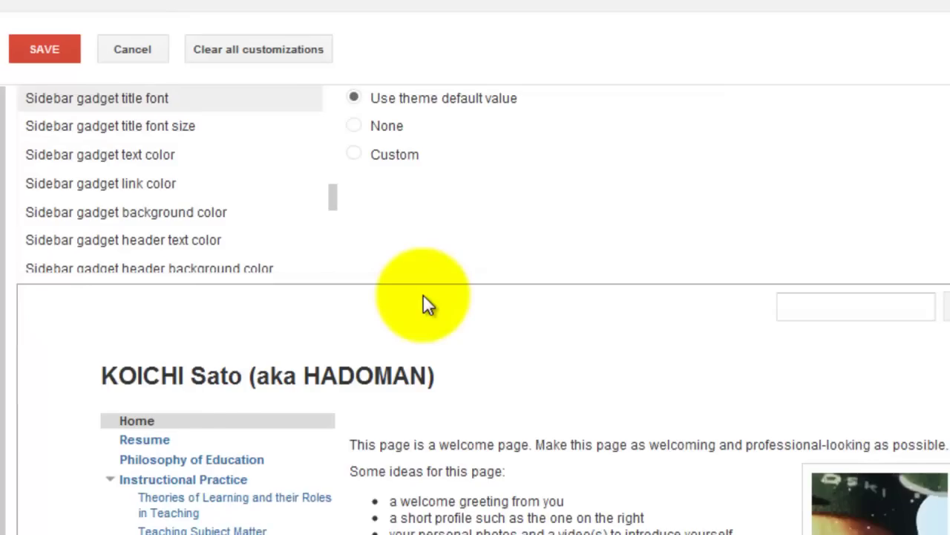
scroll(428, 311, "up", 3)
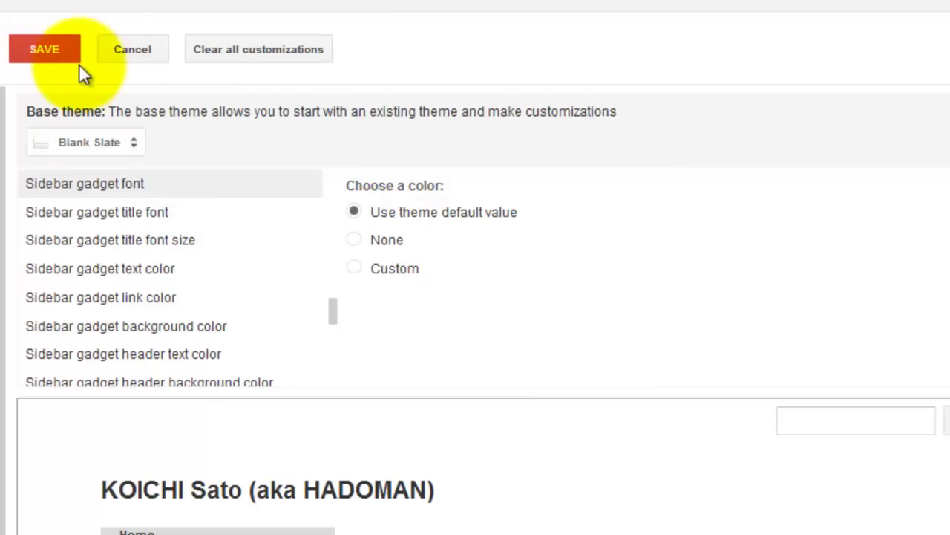
left_click(139, 55)
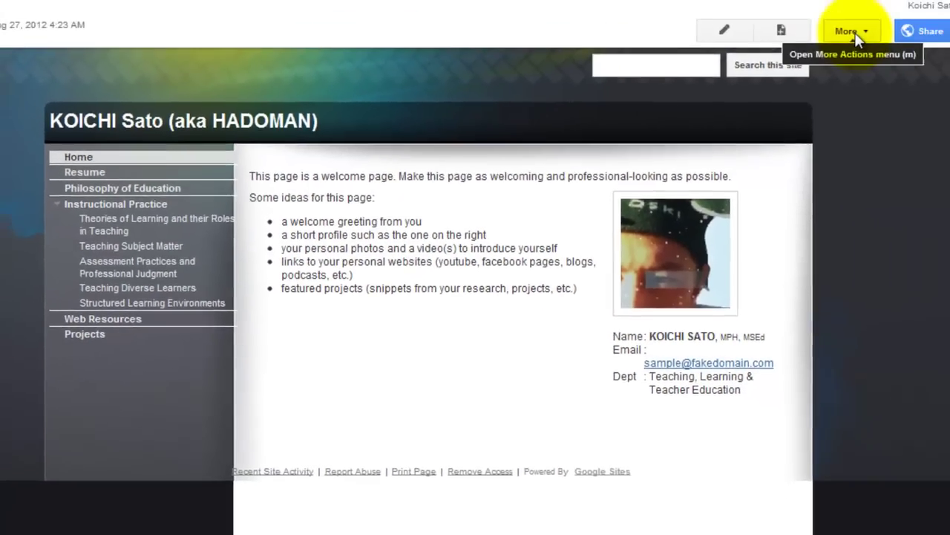
Step: Open the site's management settings, look over the General settings, and go to the theme gallery
left_click(843, 32)
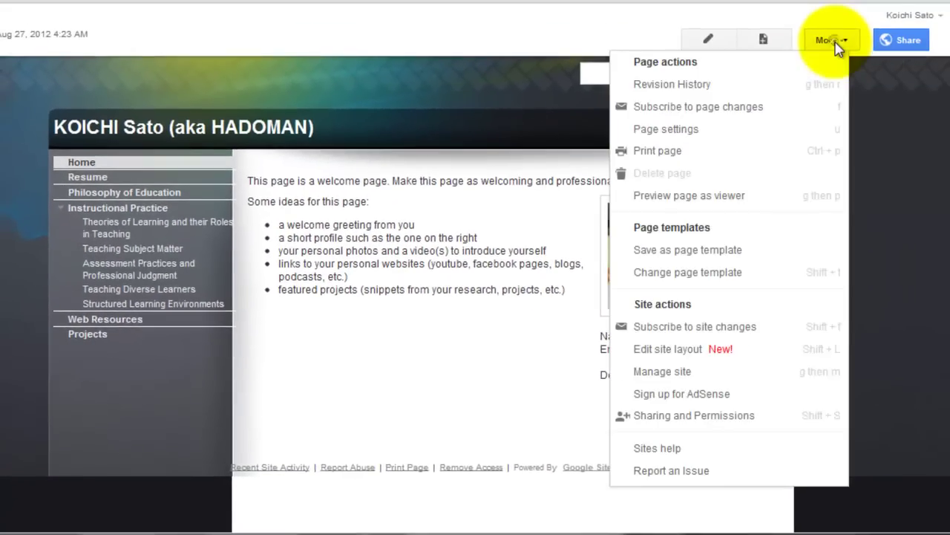
left_click(709, 375)
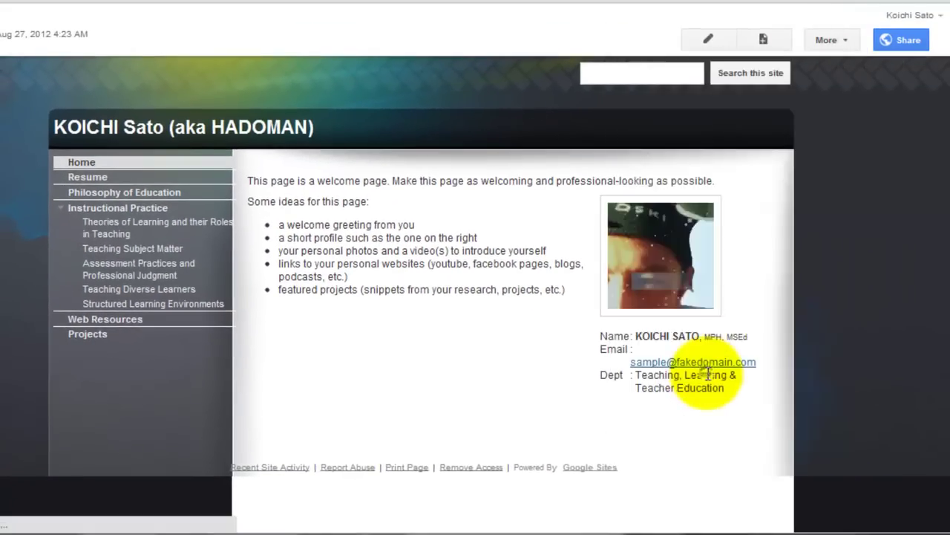
scroll(193, 212, "down", 1)
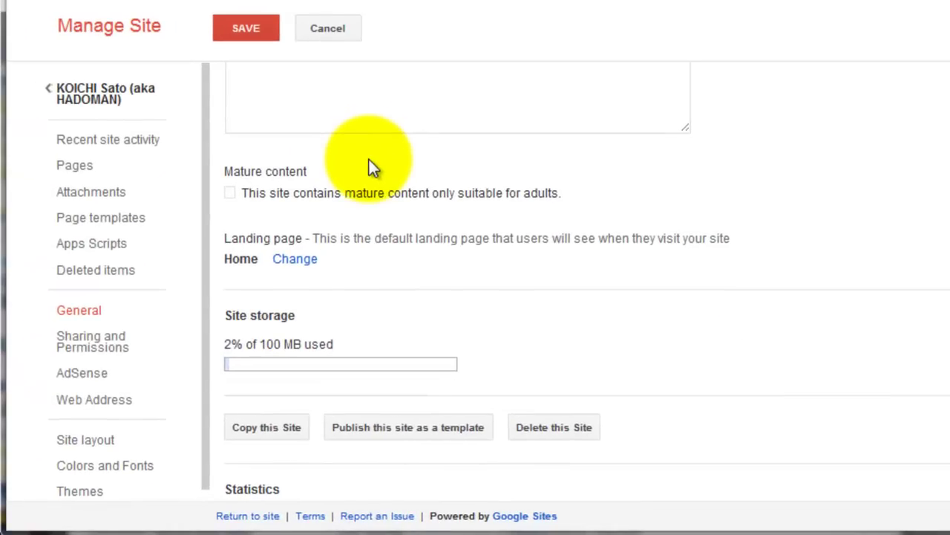
scroll(320, 211, "down", 2)
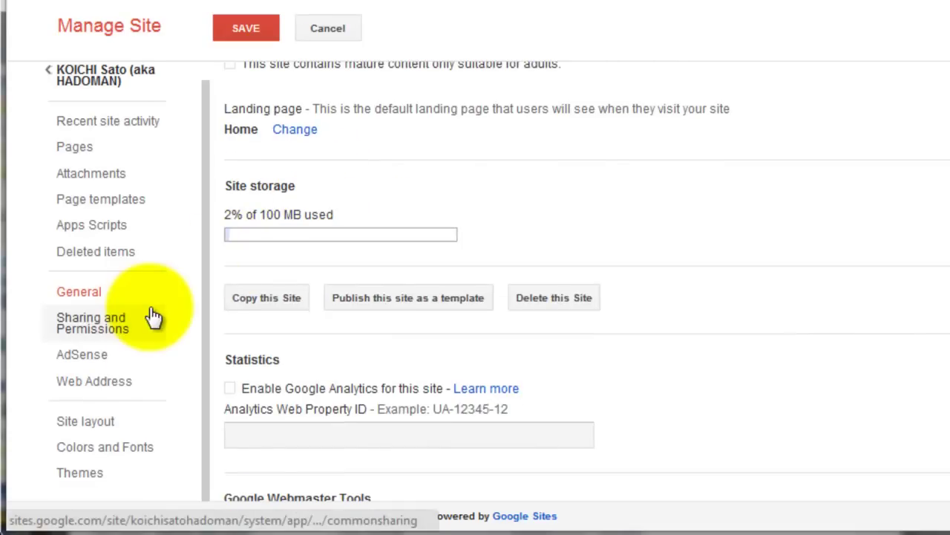
left_click(112, 480)
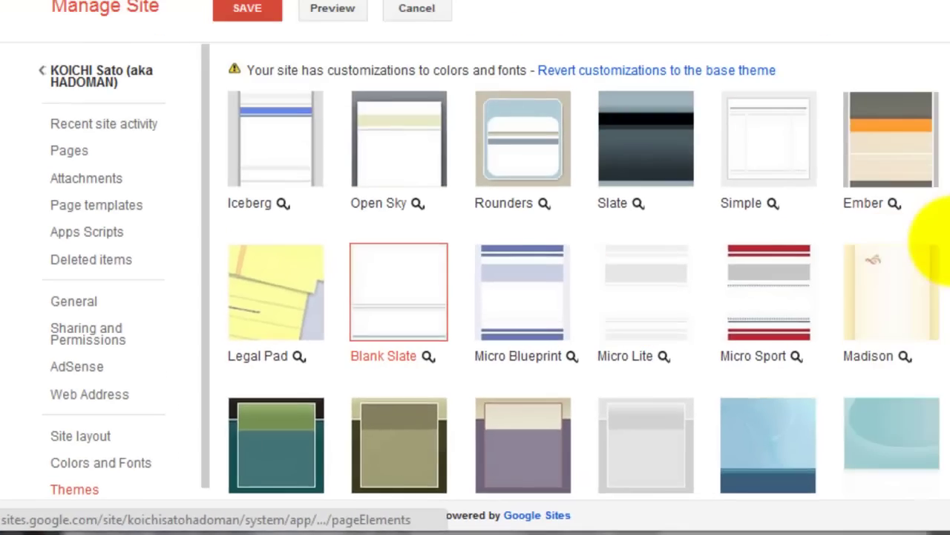
Step: Browse the base themes and preview the site with the Glitter theme, enlarging the preview before closing it
scroll(780, 293, "down", 8)
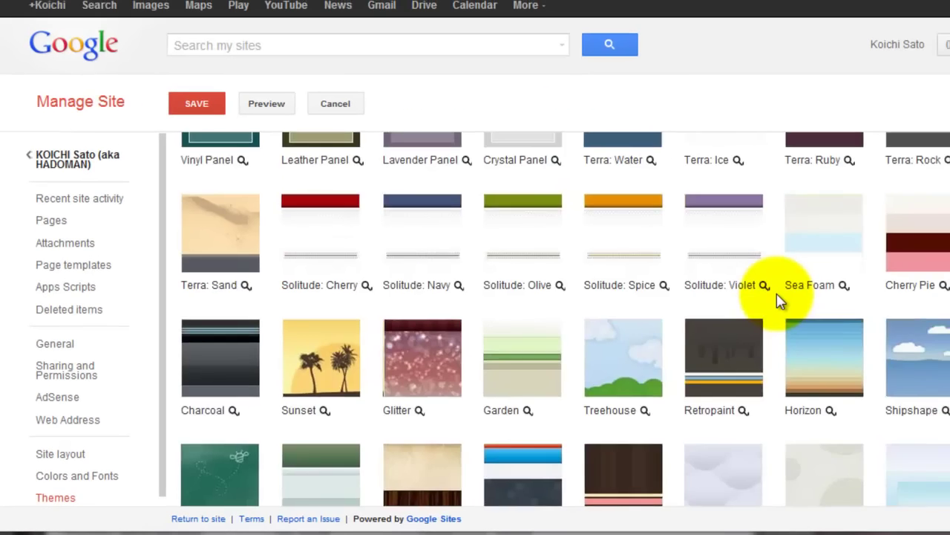
scroll(780, 299, "up", 4)
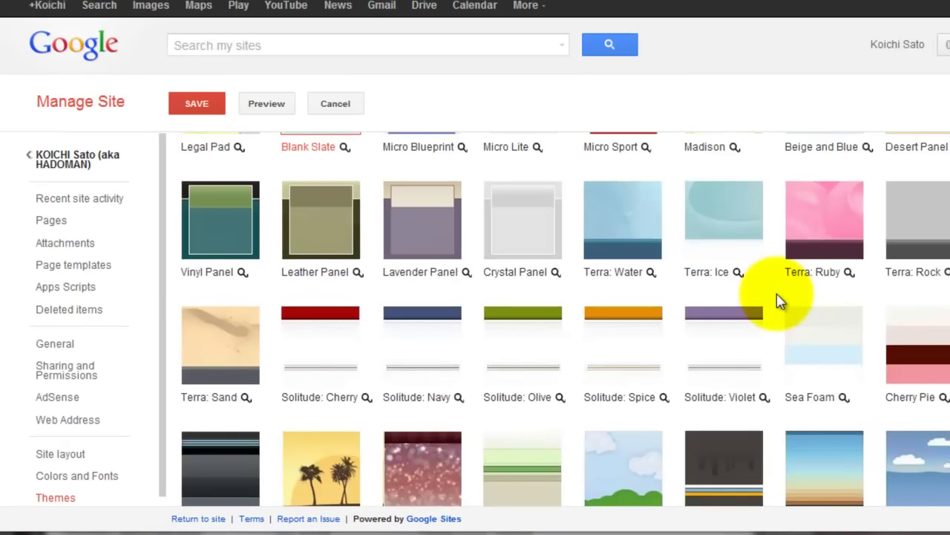
scroll(721, 329, "down", 1)
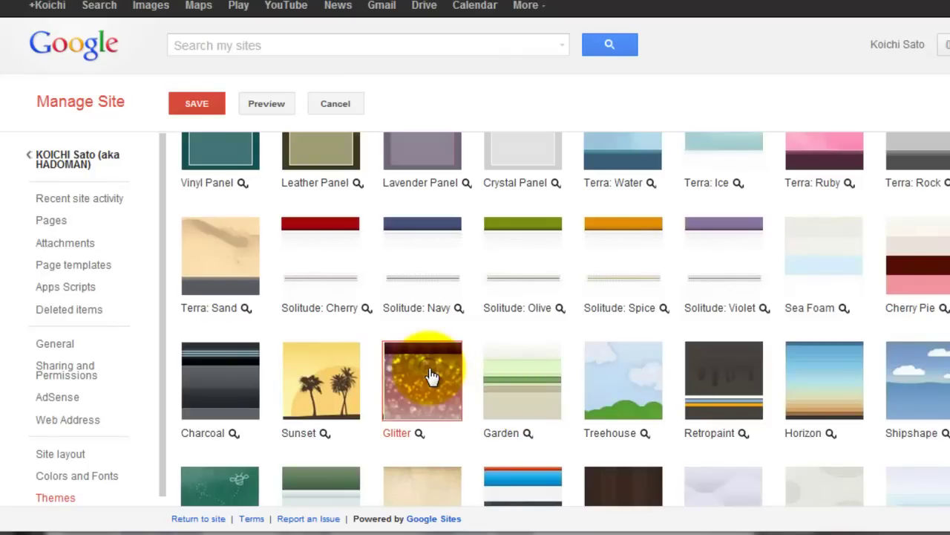
left_click(252, 103)
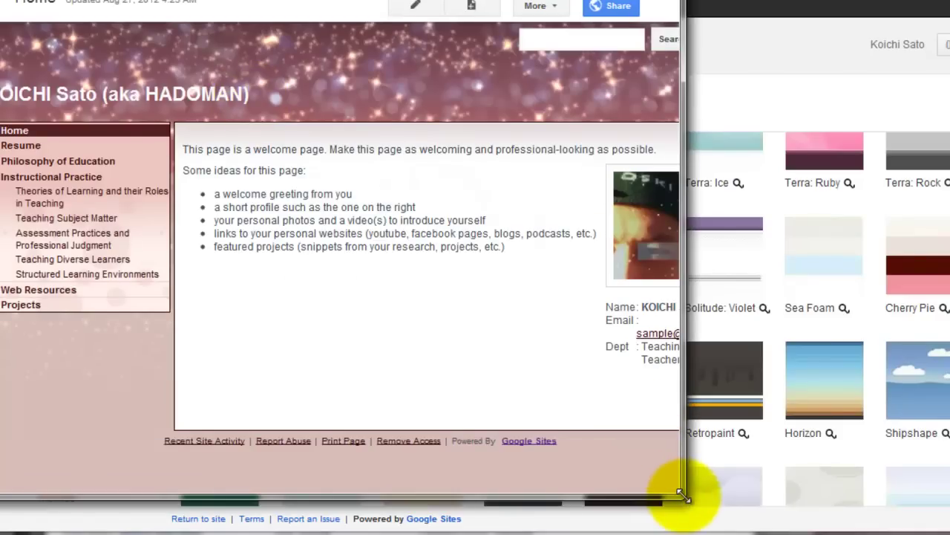
left_click_drag(682, 495, 867, 512)
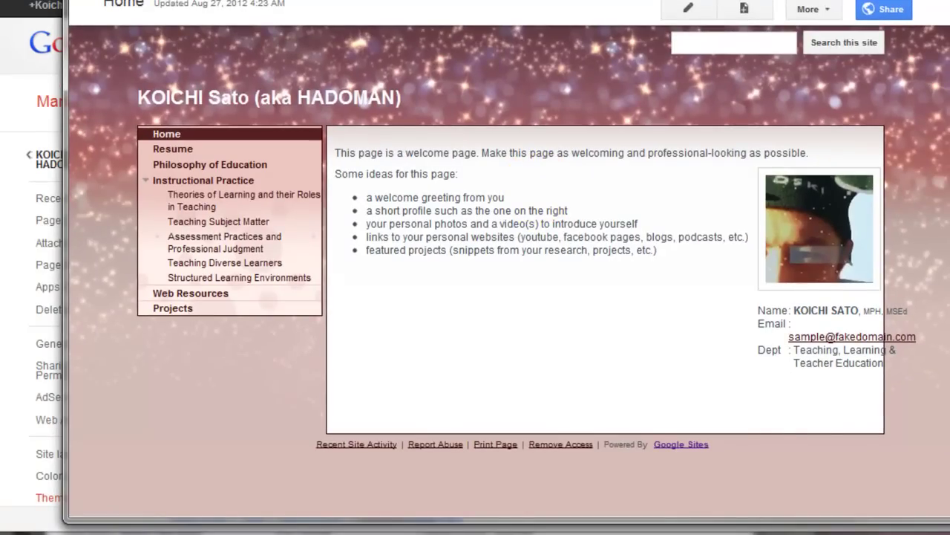
key("ctrl+w")
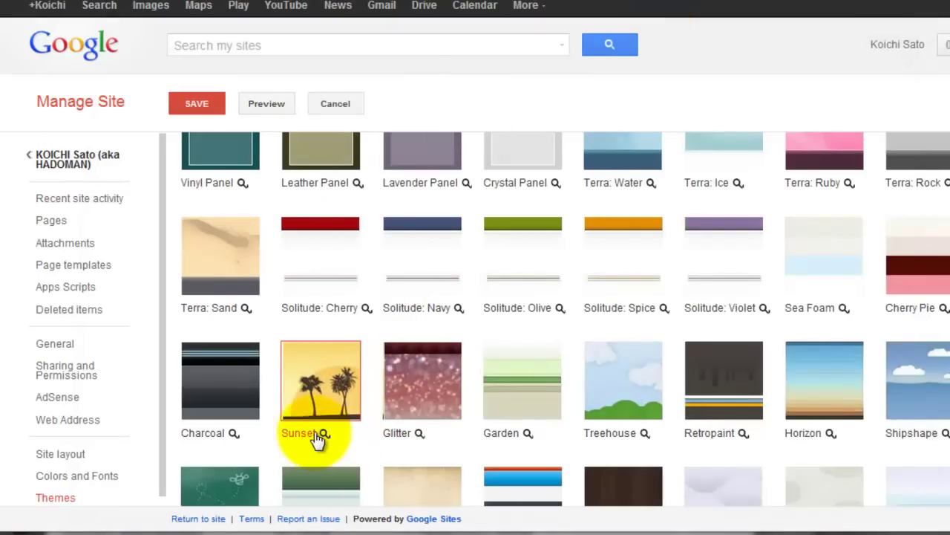
Step: Preview the site with the Sunset theme, widening the preview window before closing it
left_click(269, 106)
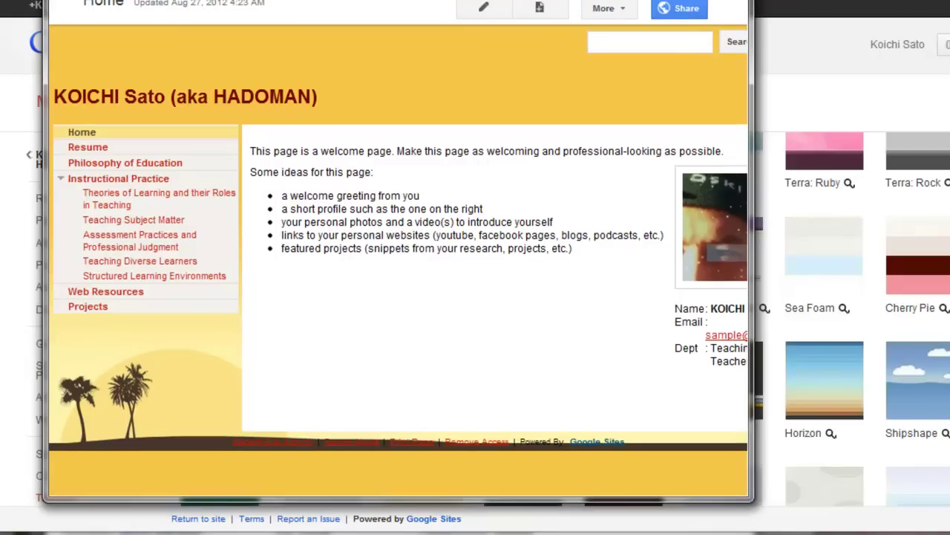
left_click_drag(750, 323, 882, 326)
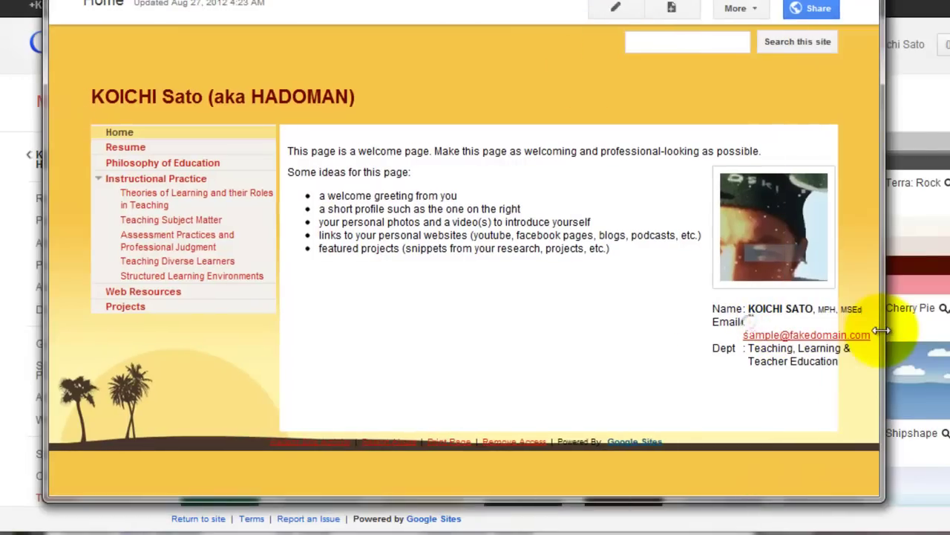
key("alt+F4")
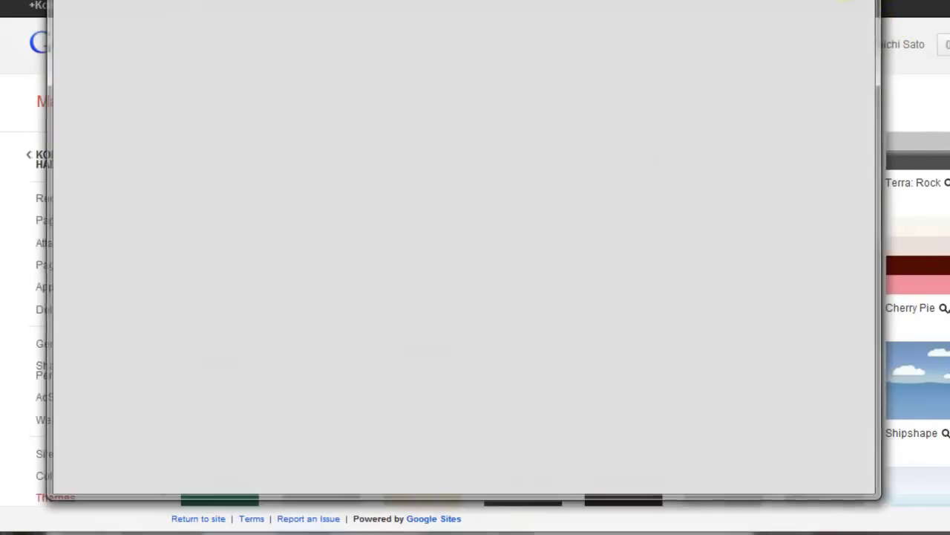
Step: Look through the remaining base themes, then discard the unsaved theme selection and open the Colors and Fonts settings
scroll(817, 312, "up", 5)
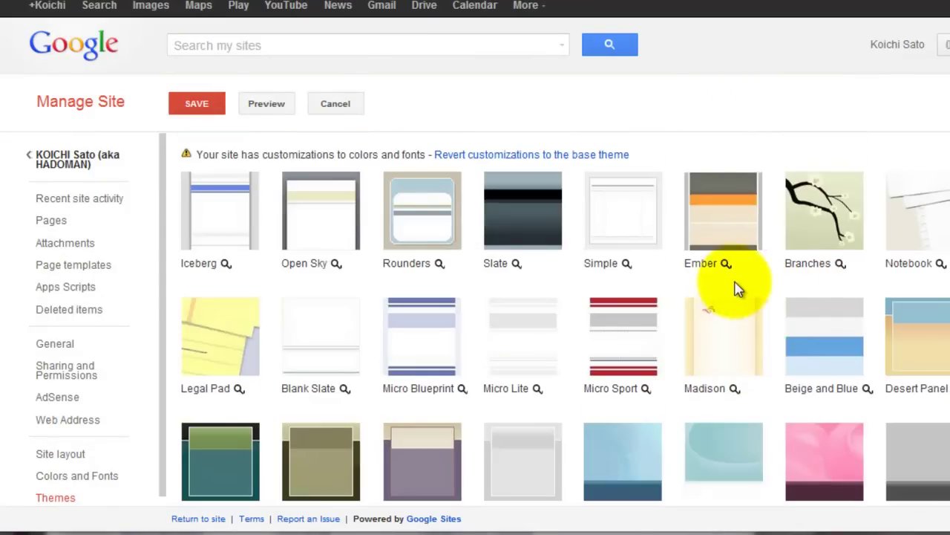
scroll(568, 214, "down", 5)
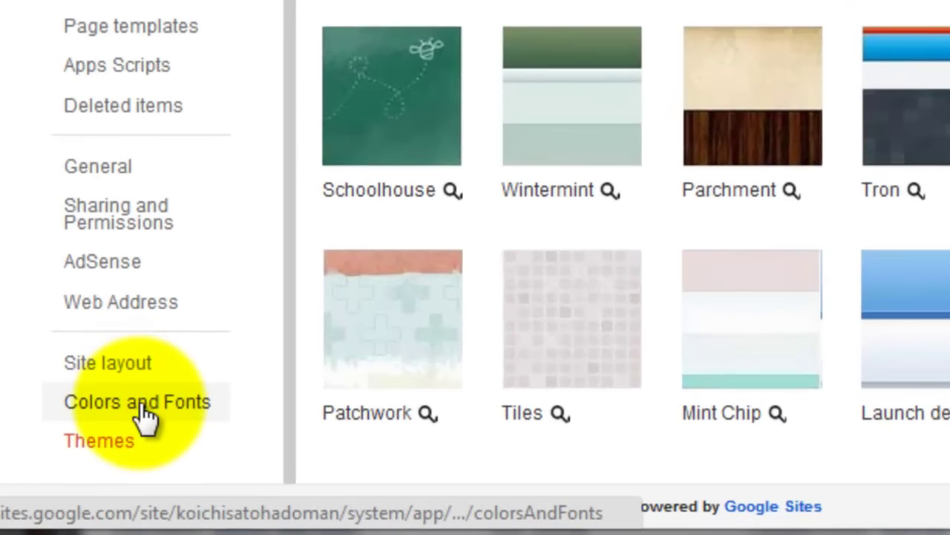
left_click(141, 407)
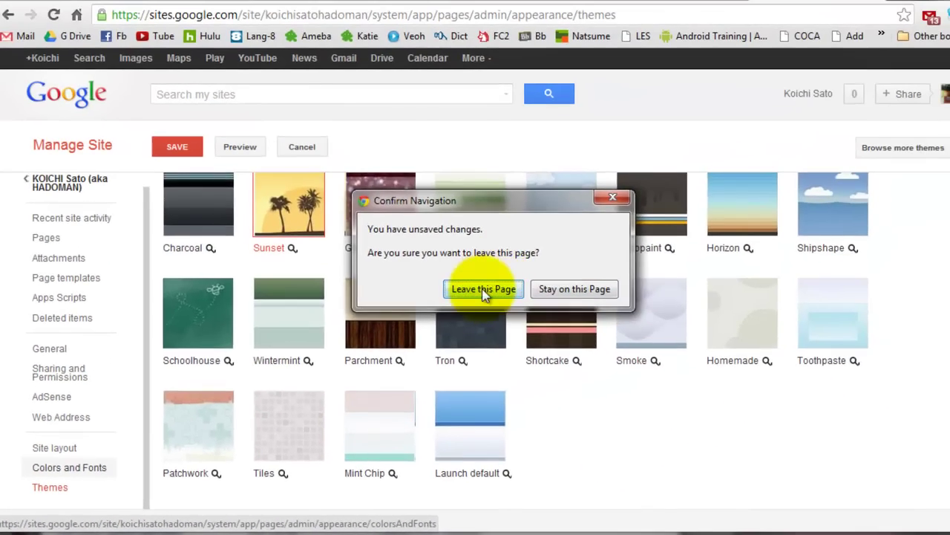
left_click(482, 288)
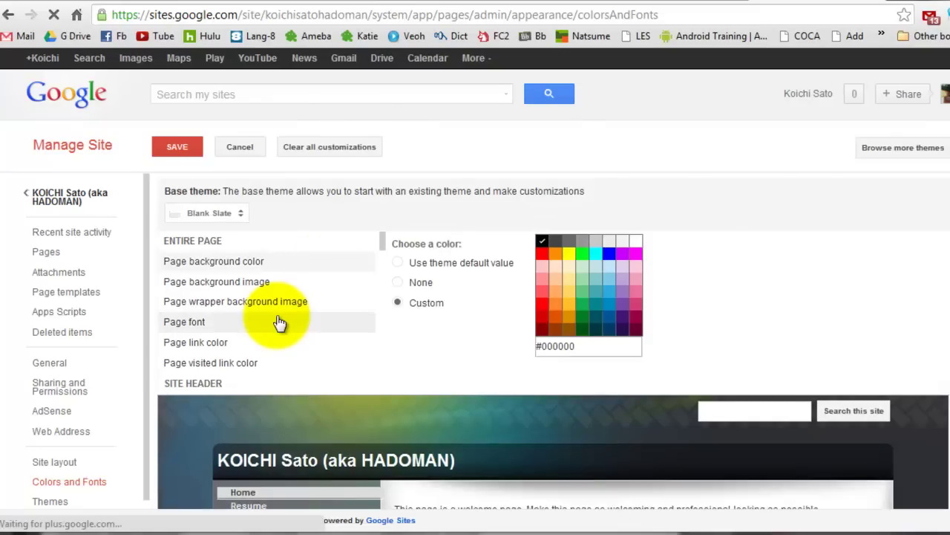
Step: Review the page, site header and content area customization options and the site preview
scroll(360, 293, "down", 3)
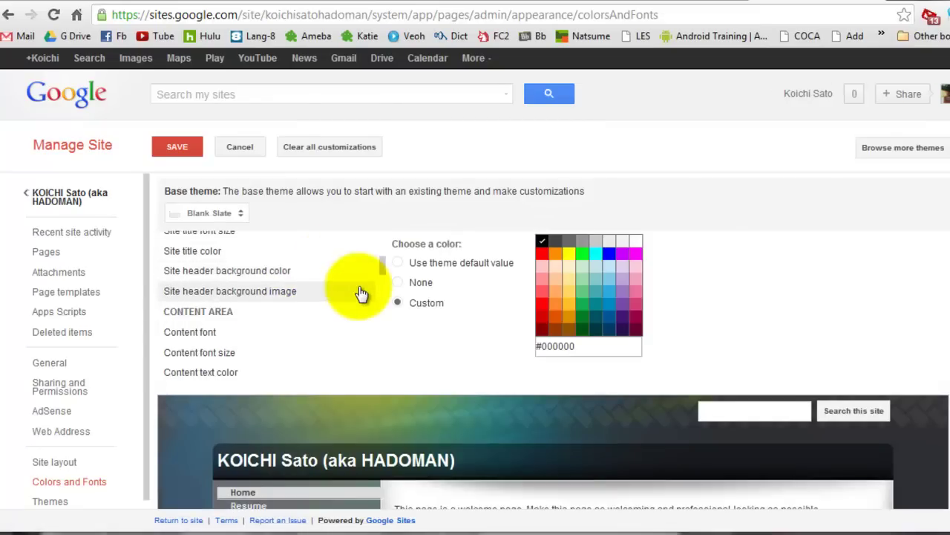
scroll(360, 293, "up", 3)
scroll(854, 254, "down", 1)
scroll(855, 254, "down", 2)
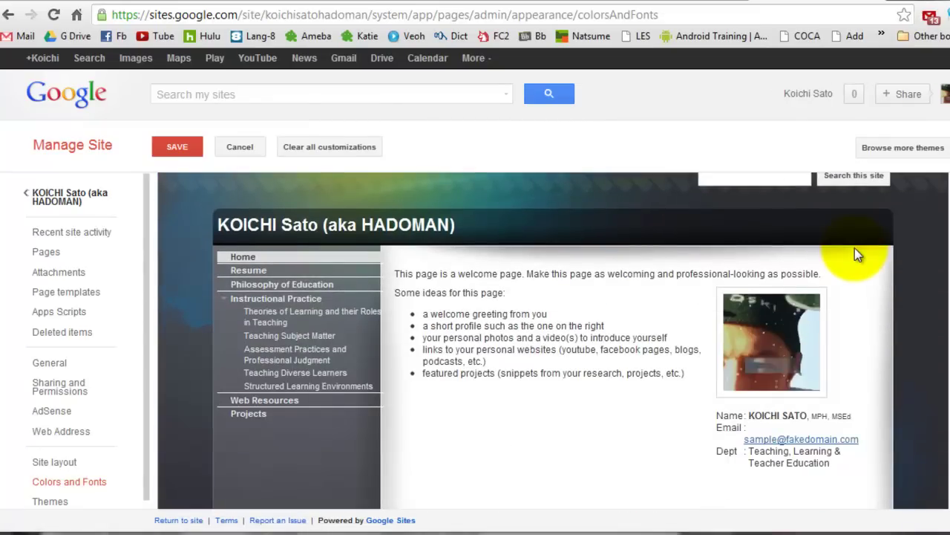
scroll(855, 254, "up", 3)
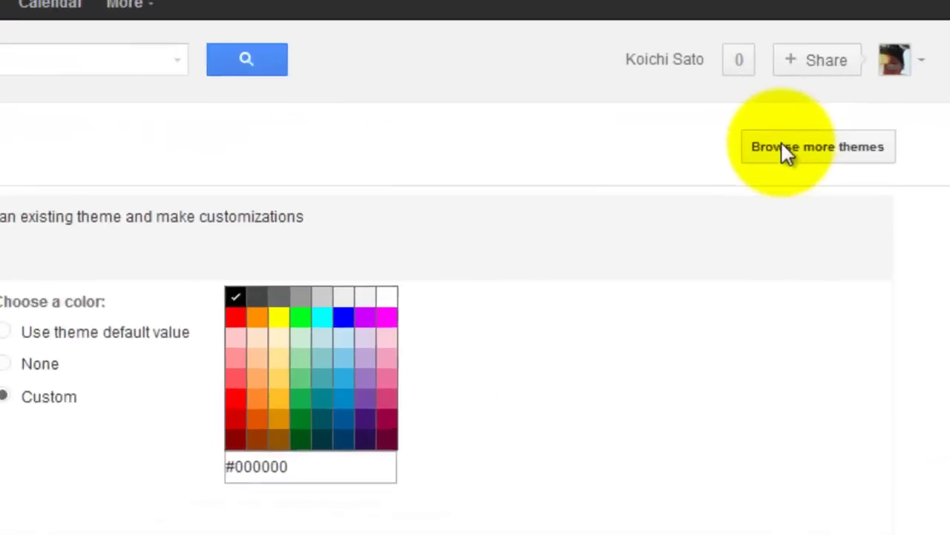
Step: Browse more themes, looking through the Business collaboration and Clubs & organizations site templates
left_click(740, 152)
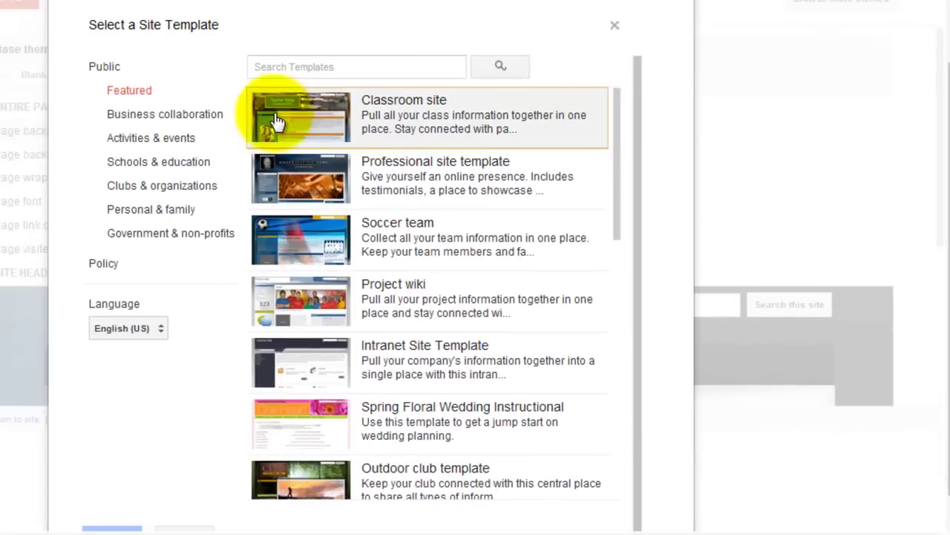
left_click(212, 118)
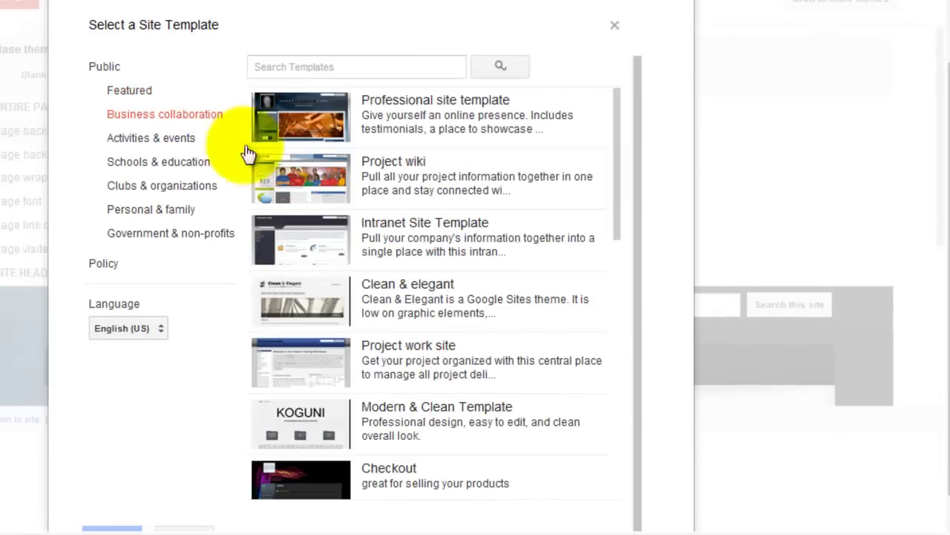
left_click(189, 186)
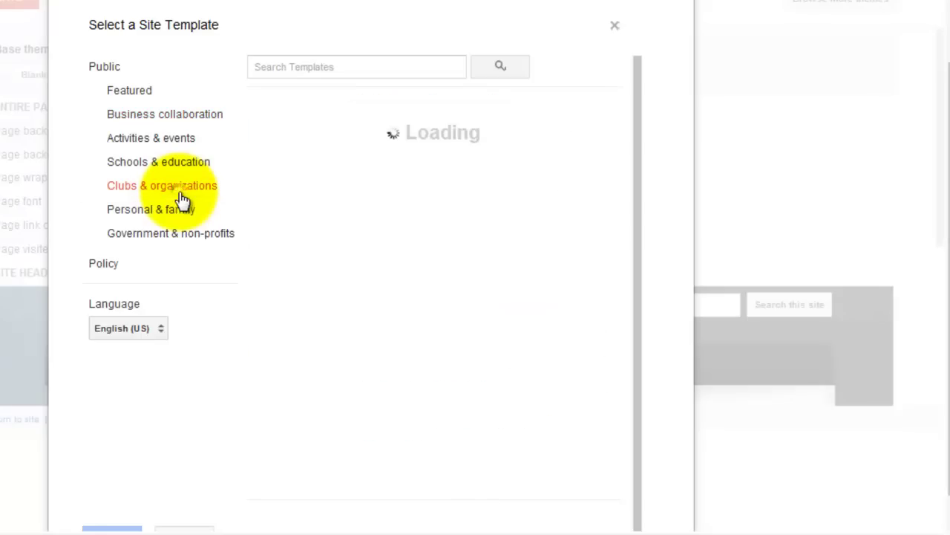
scroll(452, 197, "down", 9)
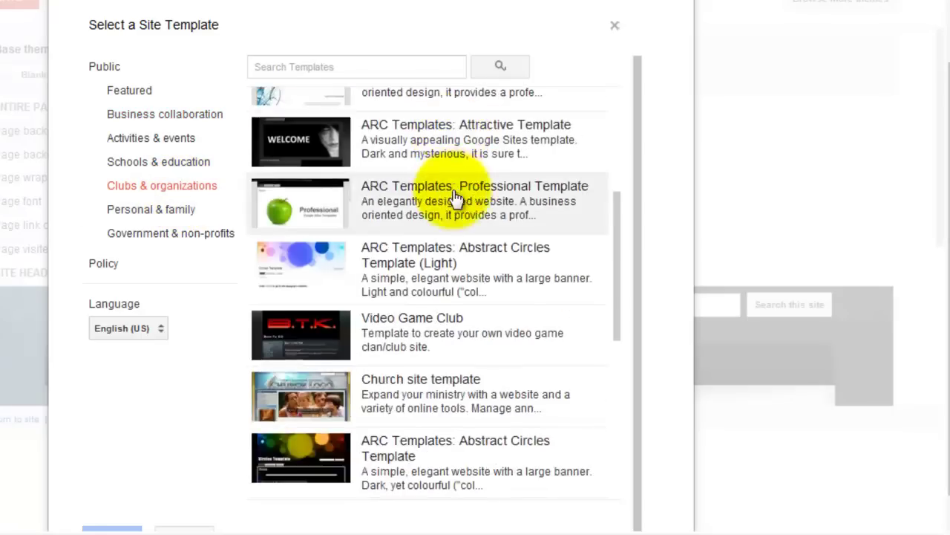
Step: Preview the ARC Templates: Abstract Circles Template (Light) and examine its banner and home page layout
scroll(452, 206, "up", 5)
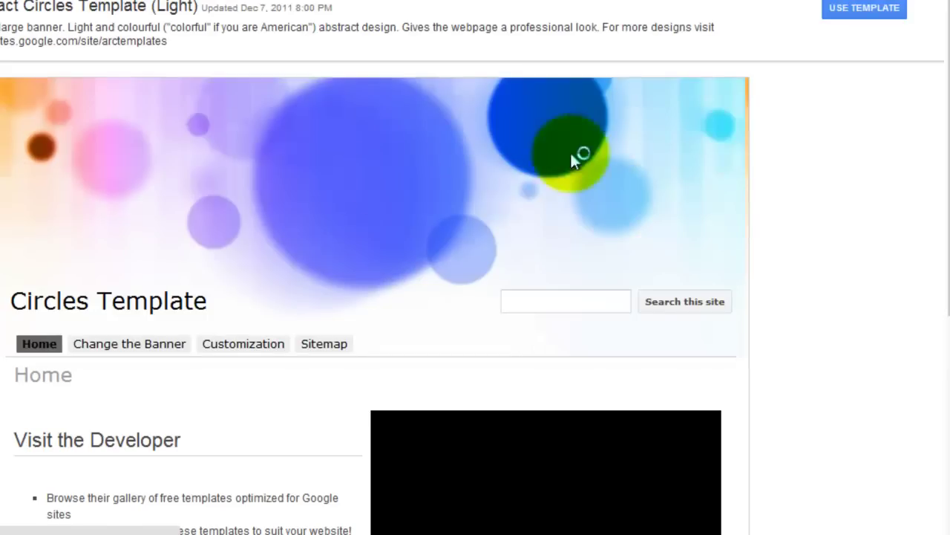
scroll(669, 173, "down", 4)
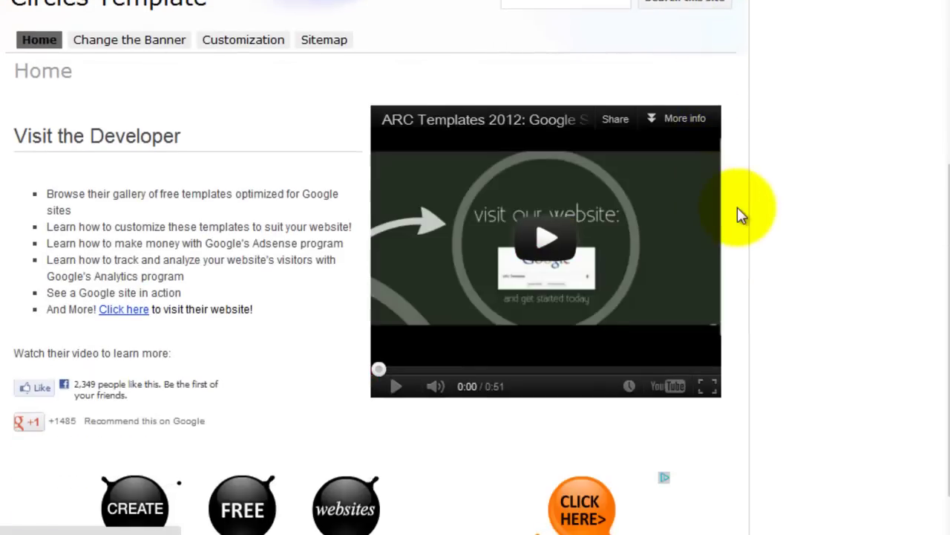
scroll(773, 216, "down", 1)
scroll(774, 217, "up", 4)
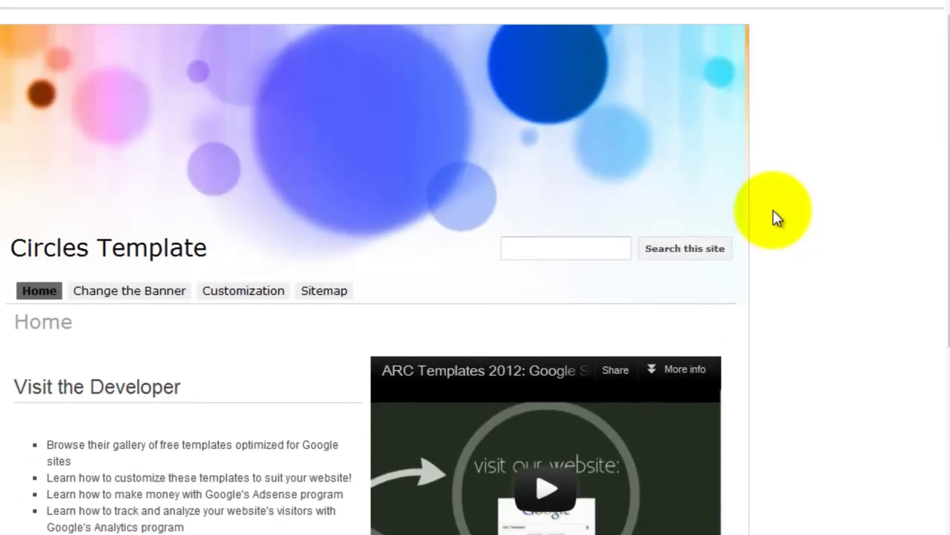
scroll(775, 216, "up", 1)
scroll(775, 216, "down", 2)
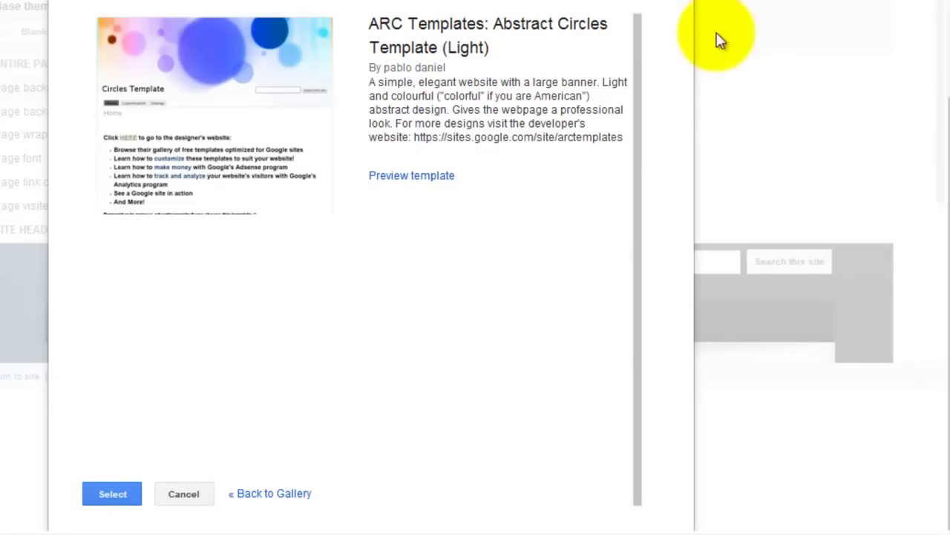
Step: Return to the template gallery and apply the featured ARC Templates: Professional Template 2 to the site preview
left_click(248, 495)
scroll(314, 350, "down", 1)
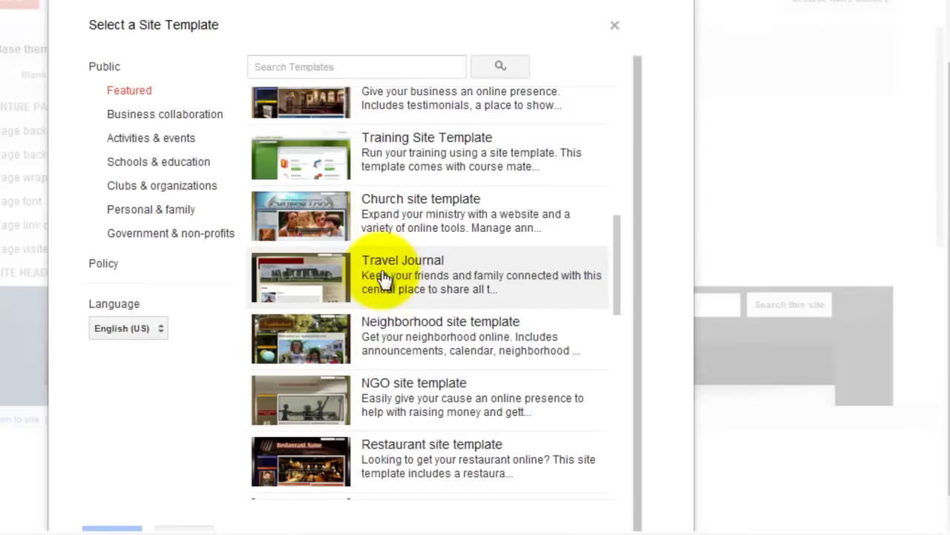
scroll(382, 279, "down", 6)
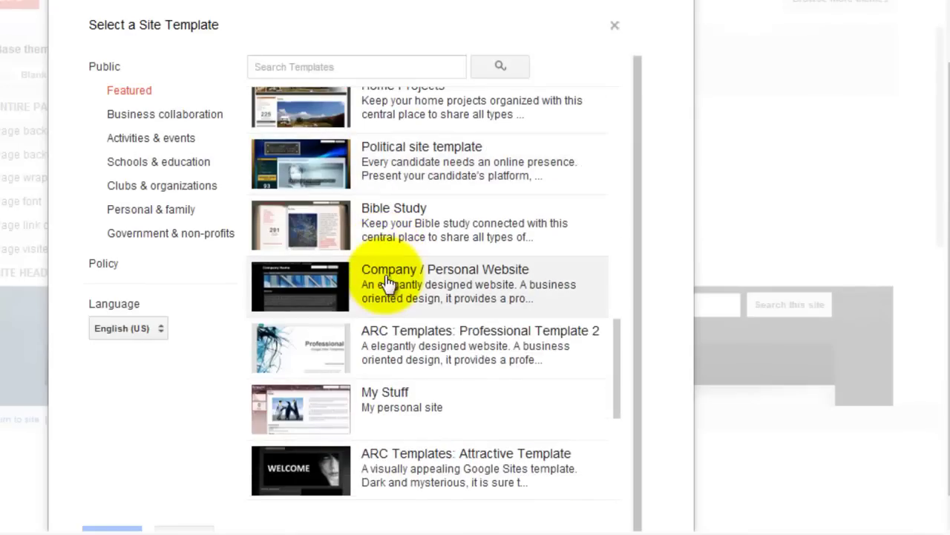
left_click(439, 346)
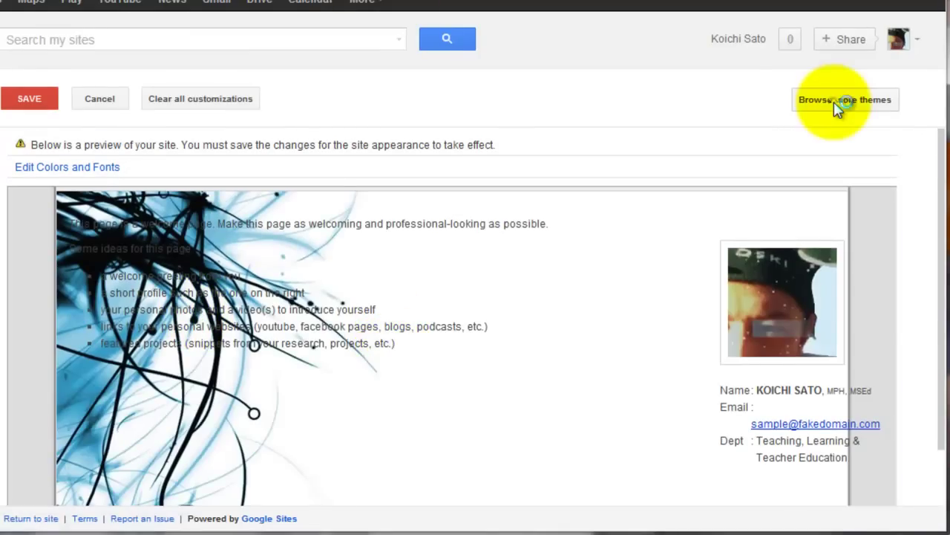
Step: Browse the featured site templates and apply the Bible Study template to the site preview, leaving the page with its unsaved changes
left_click(837, 109)
scroll(388, 295, "down", 3)
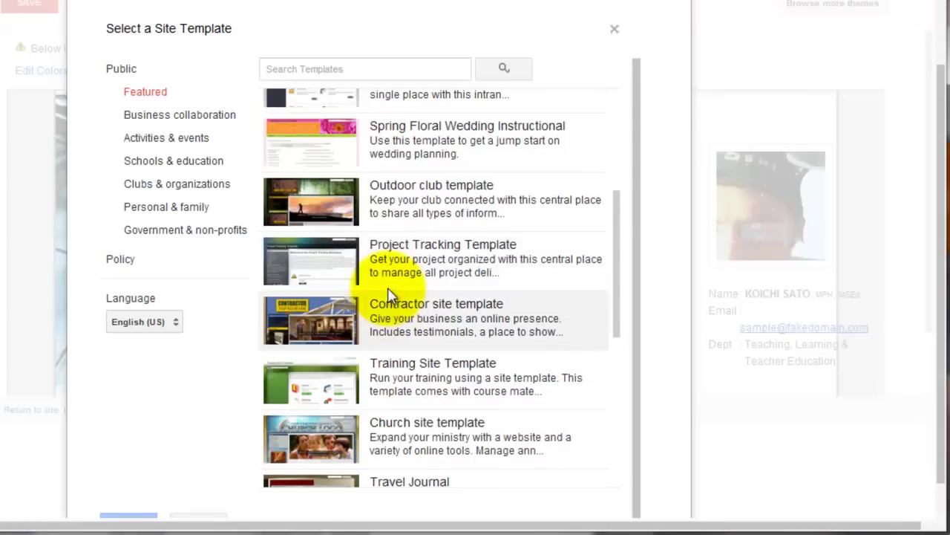
scroll(390, 299, "down", 6)
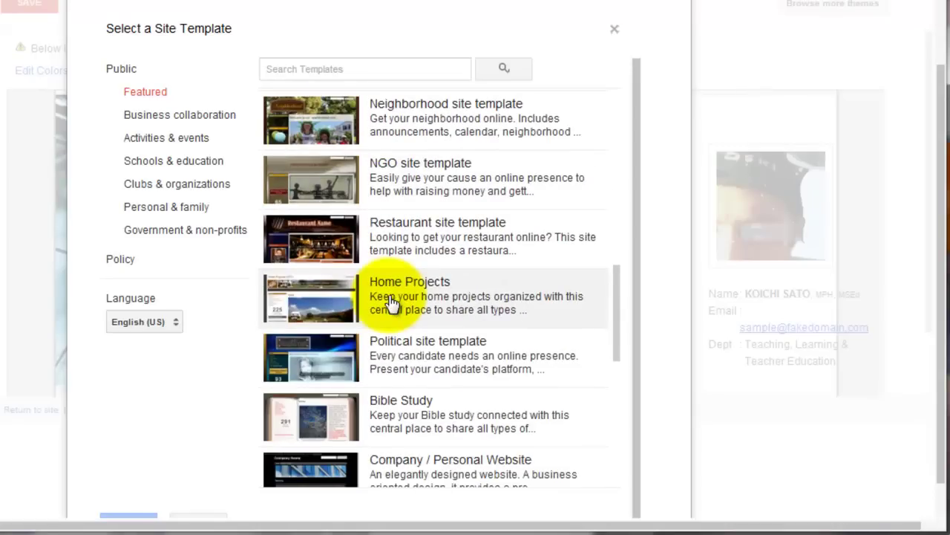
scroll(391, 301, "down", 2)
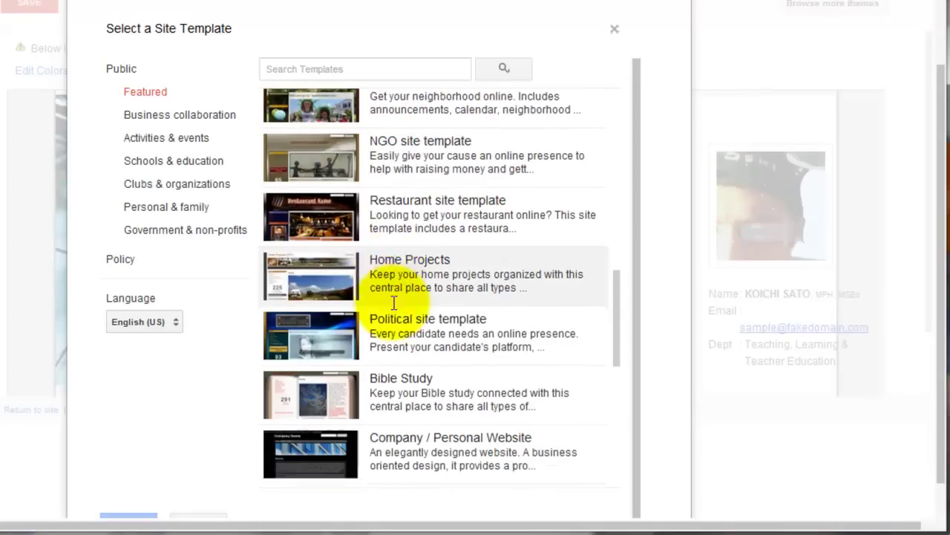
left_click(355, 323)
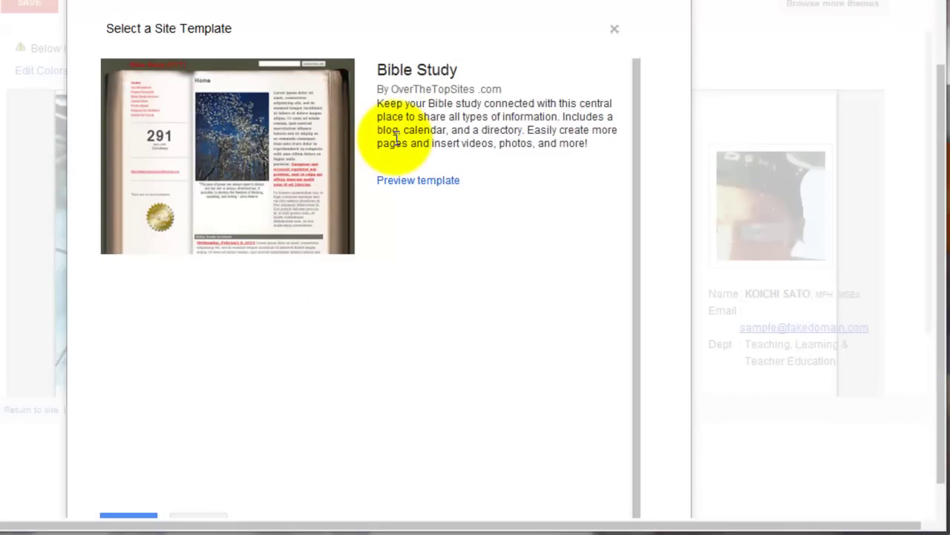
scroll(467, 139, "up", 2)
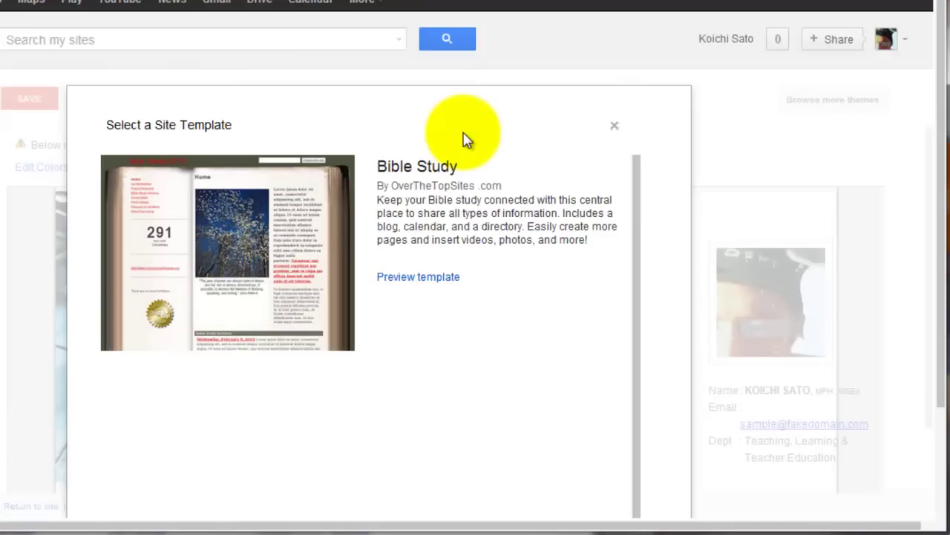
scroll(233, 388, "down", 2)
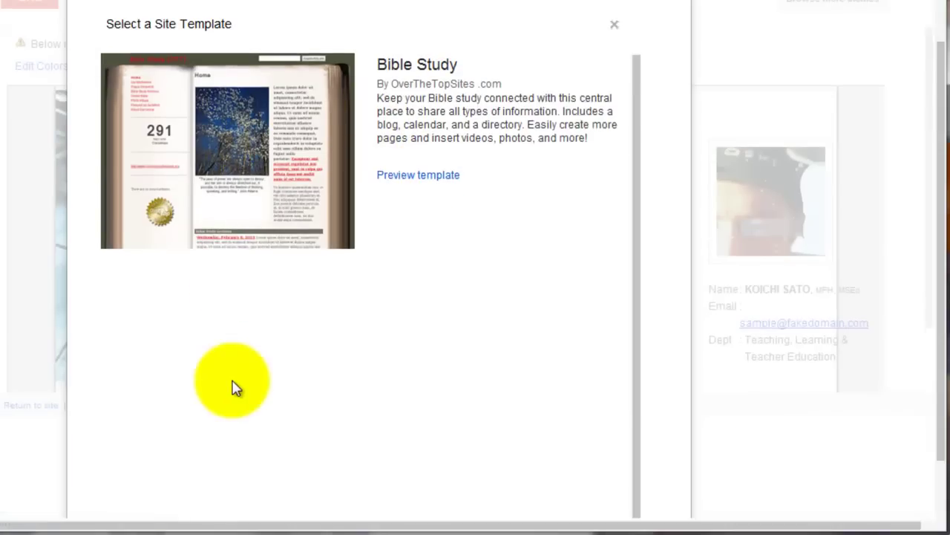
left_click(142, 482)
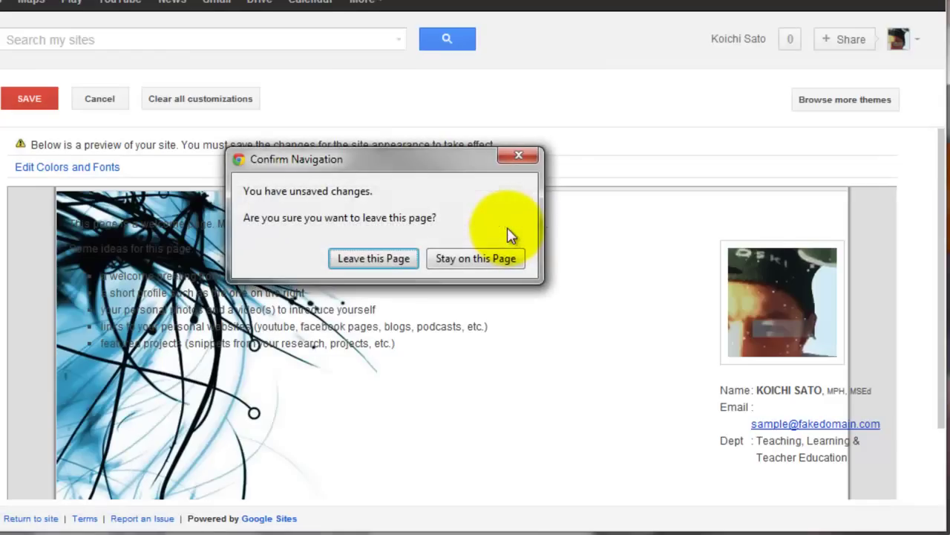
left_click(390, 259)
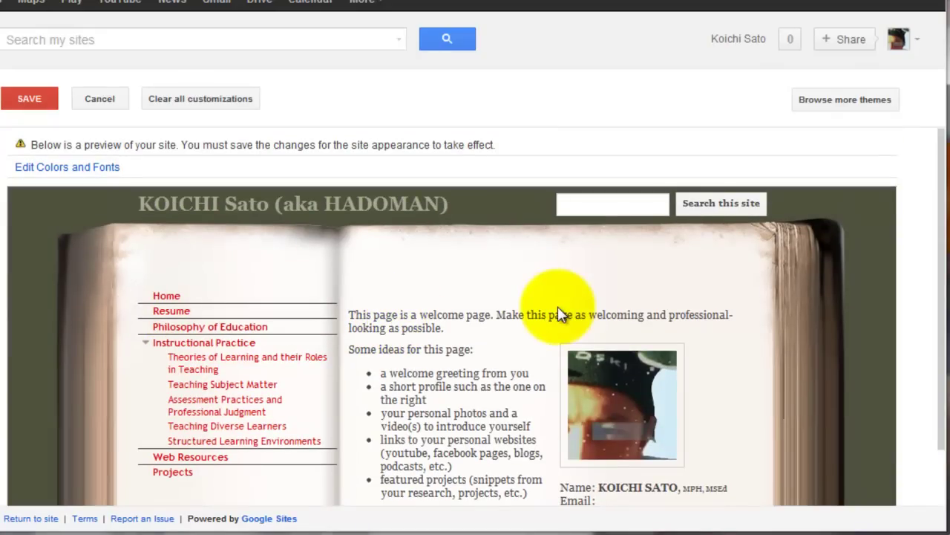
Step: Examine the book-style layout in the site preview, including the header, navigation links, welcome text and profile block
scroll(549, 315, "down", 1)
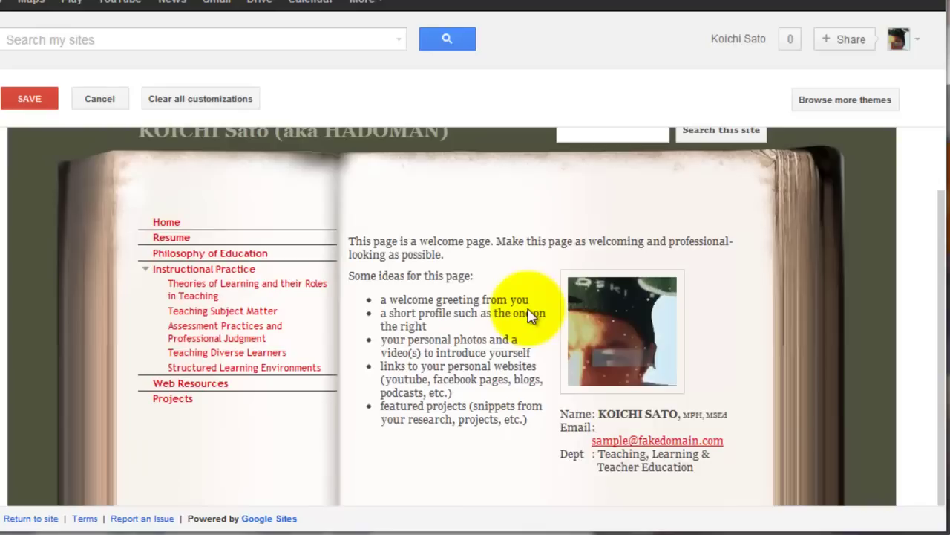
scroll(534, 315, "up", 1)
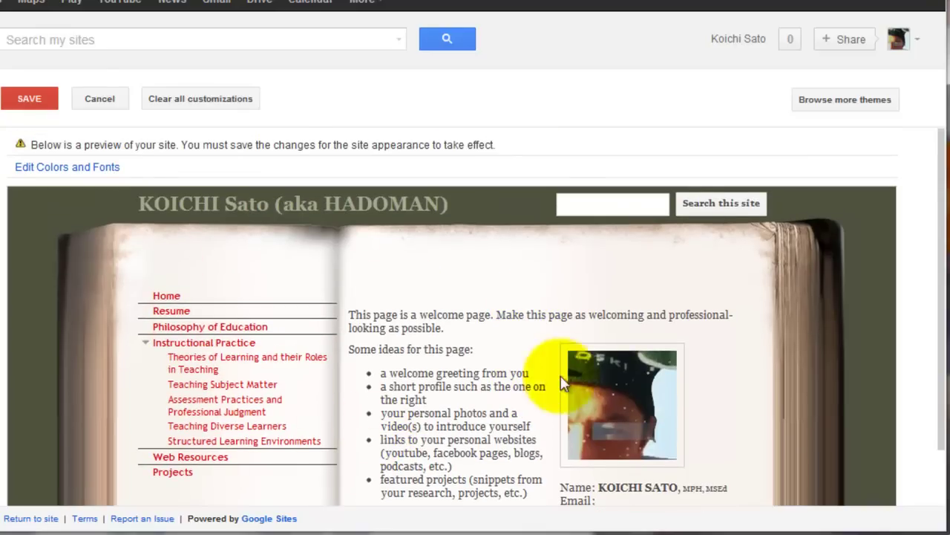
scroll(581, 372, "down", 1)
scroll(451, 361, "up", 1)
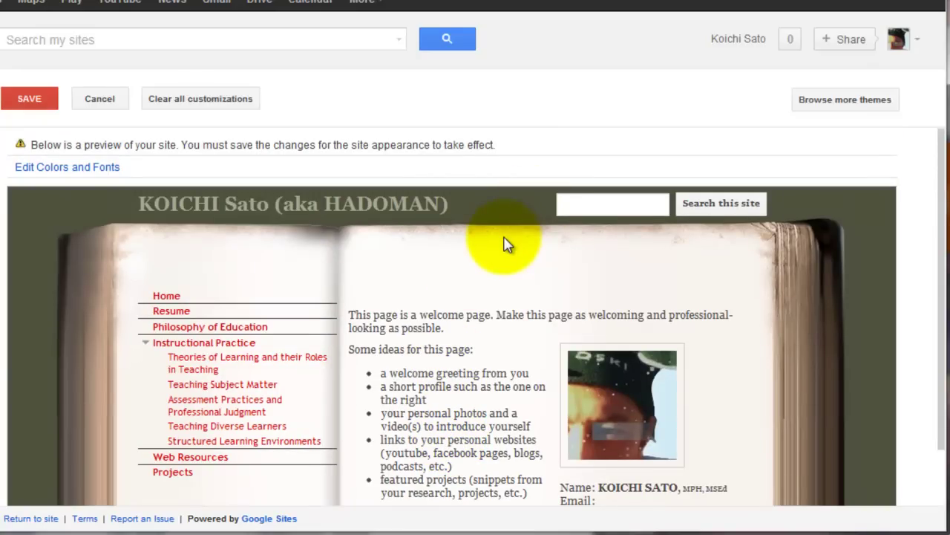
scroll(616, 208, "down", 1)
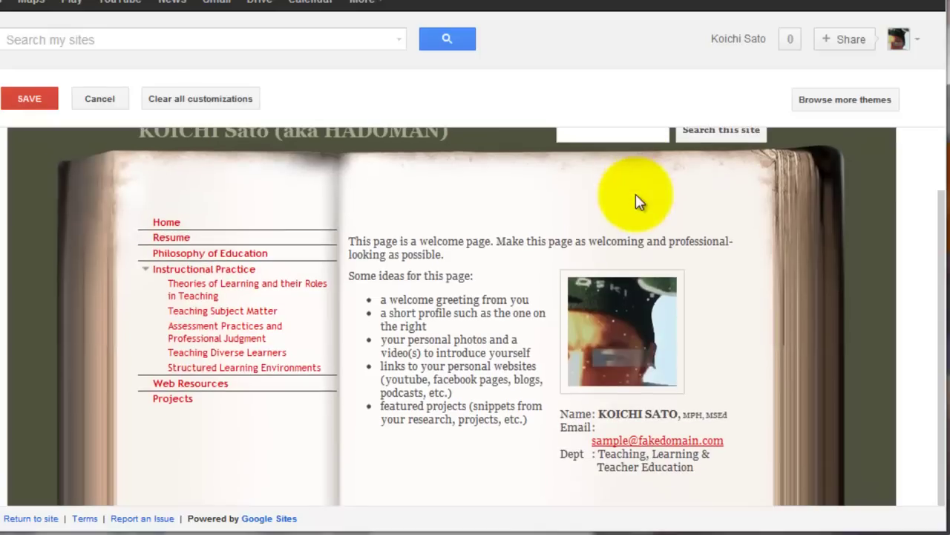